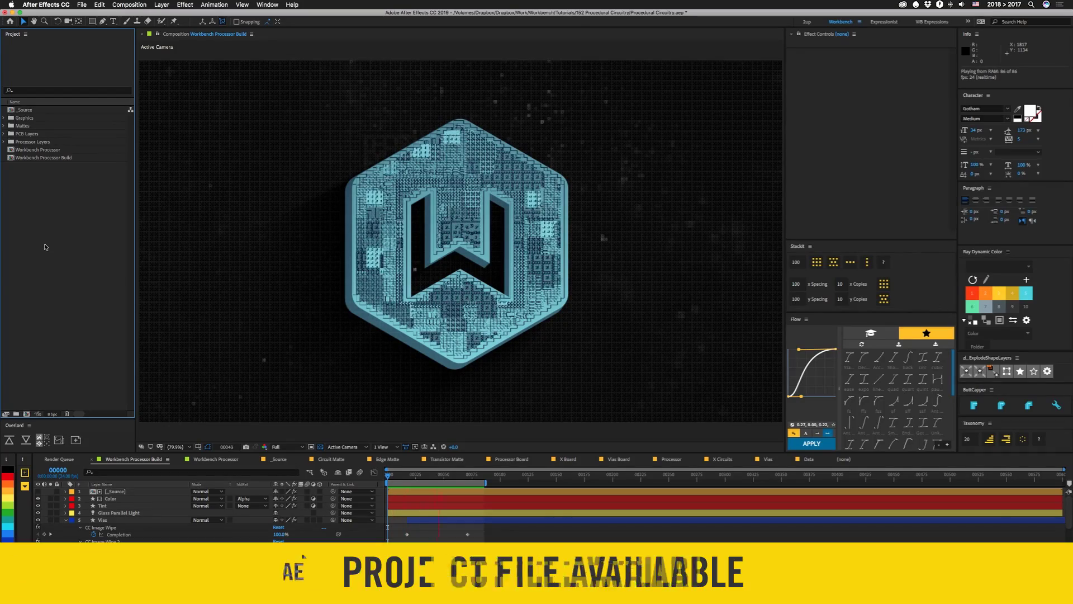
- Stop the RAM preview of the Workbench Processor Build comp
{"action": "key", "text": "space"}
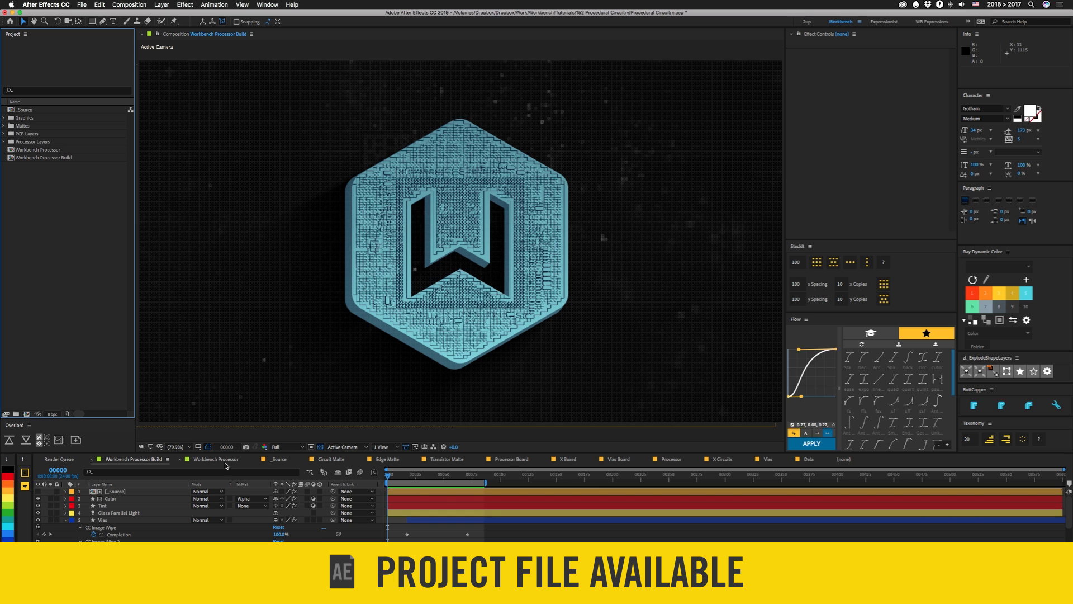
- In _Source, show the WB text layer instead of the hexagon logo and view the Workbench Processor result
{"action": "left_click", "coordinate": [279, 459]}
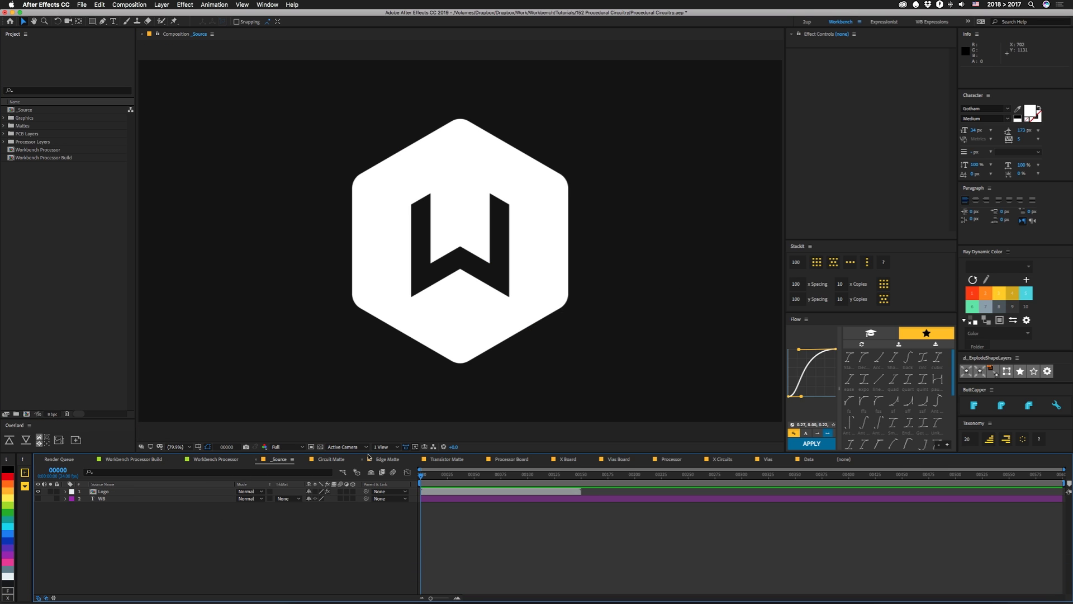
{"action": "left_click", "coordinate": [38, 498]}
{"action": "left_click", "coordinate": [38, 491]}
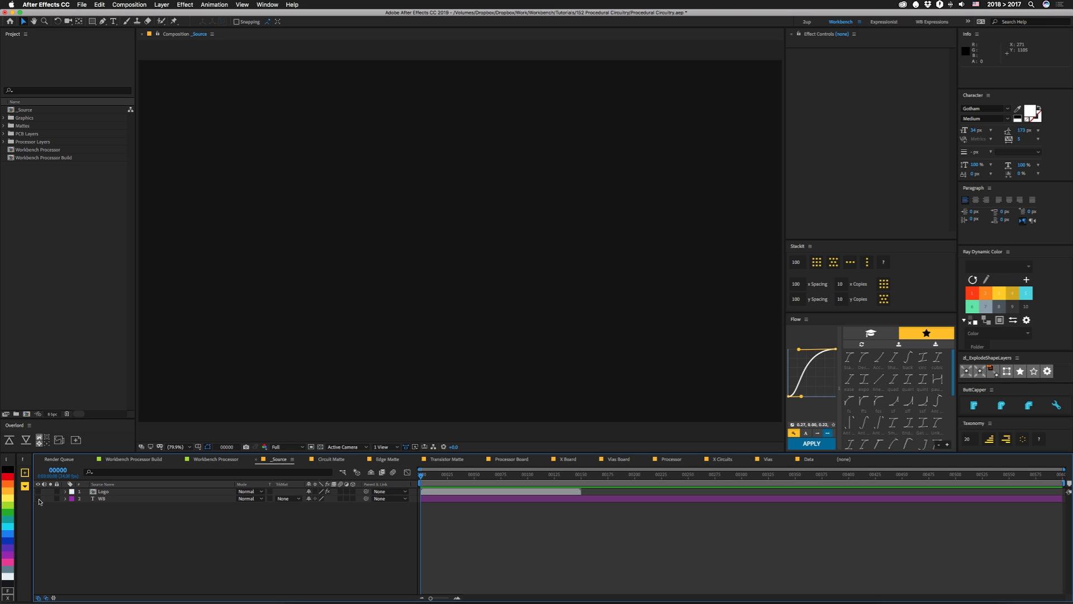
{"action": "left_click", "coordinate": [217, 459]}
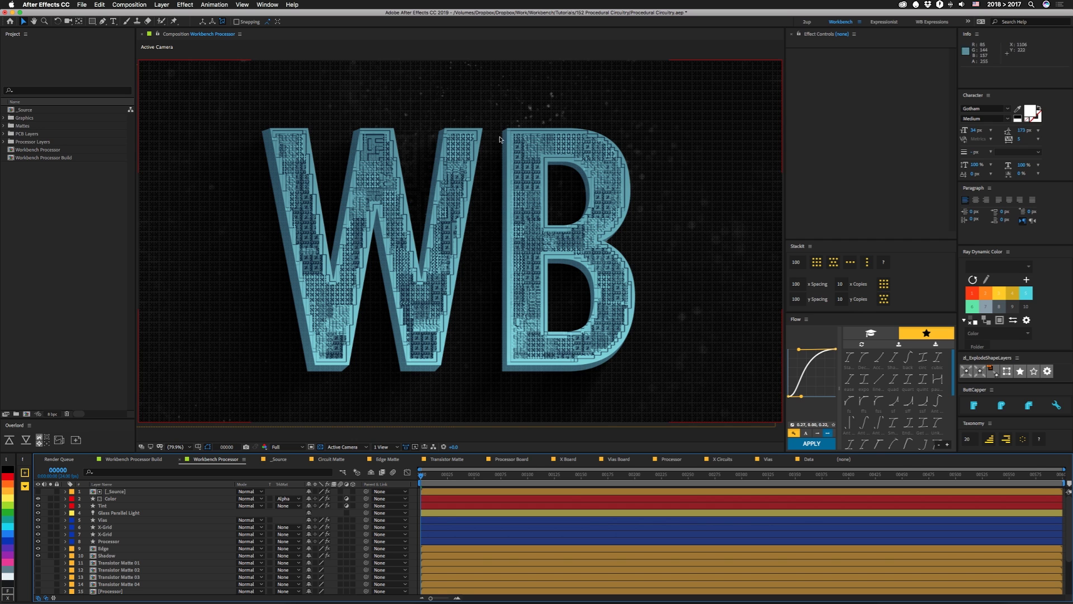
- Compare the WB result again, then restore the Logo layer, hide WB, and return to Workbench Processor
{"action": "left_click", "coordinate": [276, 459]}
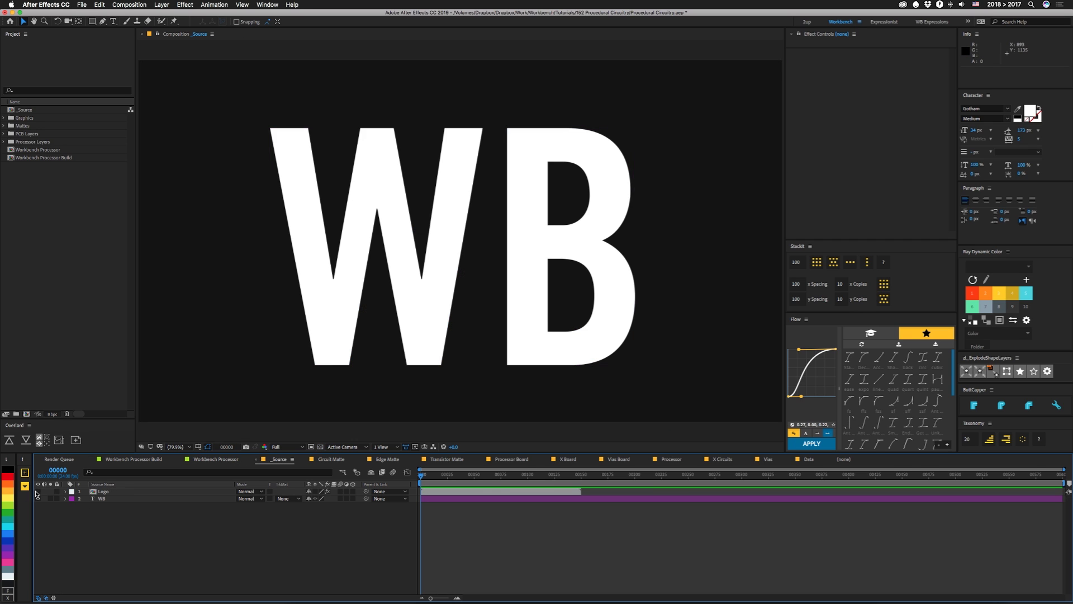
{"action": "left_click", "coordinate": [218, 459]}
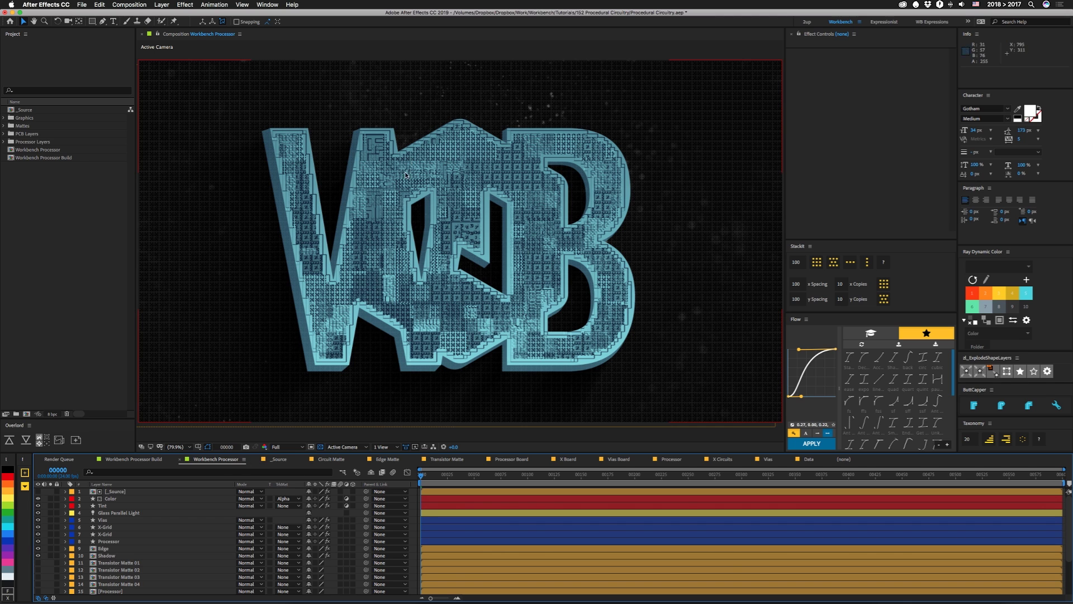
{"action": "left_click", "coordinate": [277, 459]}
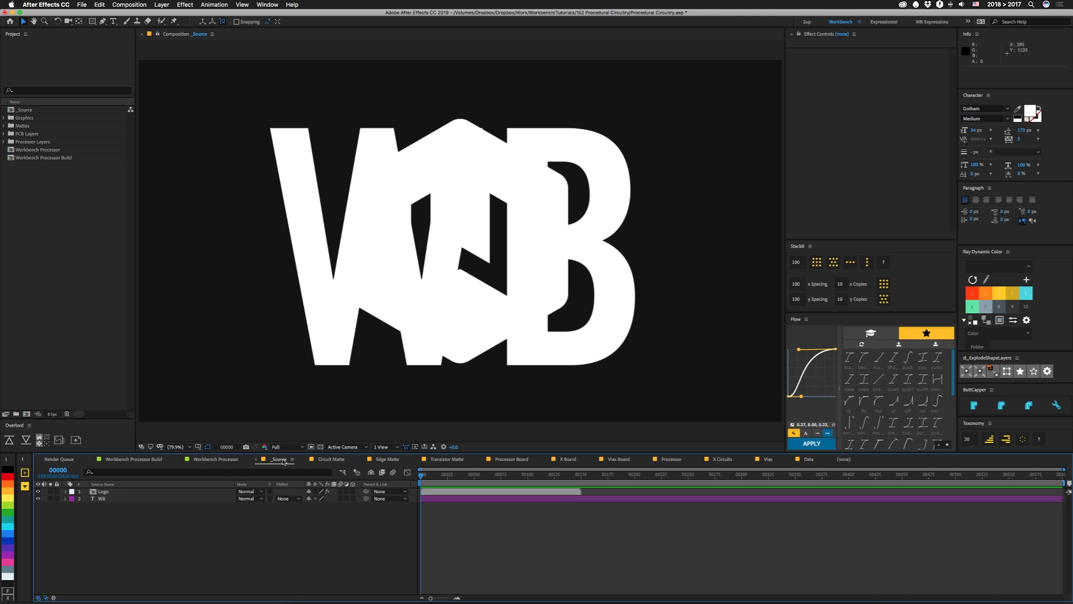
{"action": "left_click", "coordinate": [38, 493]}
{"action": "left_click", "coordinate": [38, 498]}
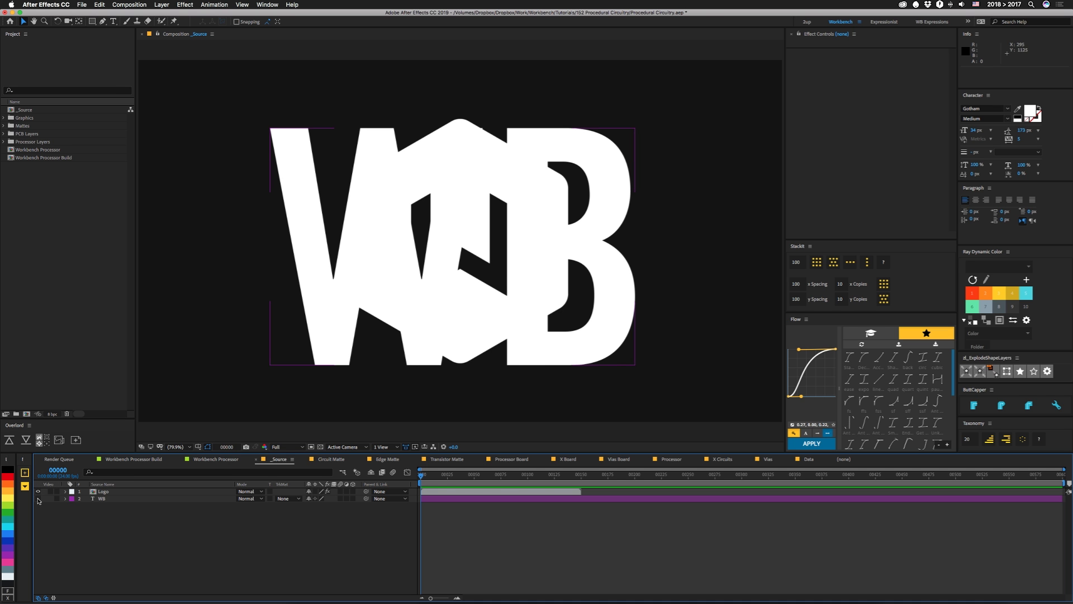
{"action": "left_click", "coordinate": [216, 459]}
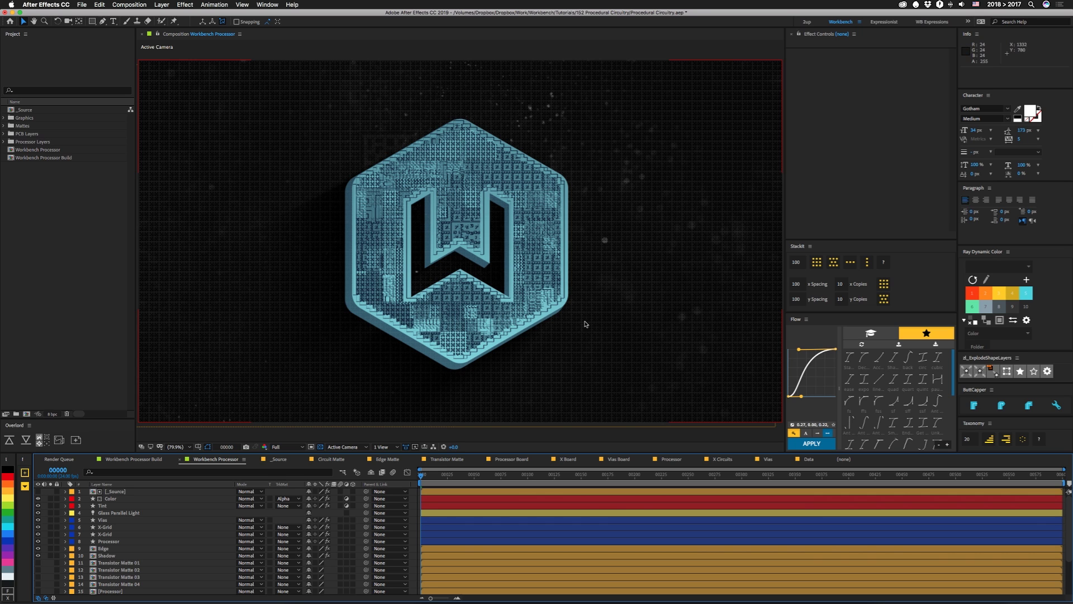
- Inspect Circuit Matte with its mosaic Adjustment layer off, then view Edge Matte and Transistor Matte
{"action": "left_click", "coordinate": [330, 459]}
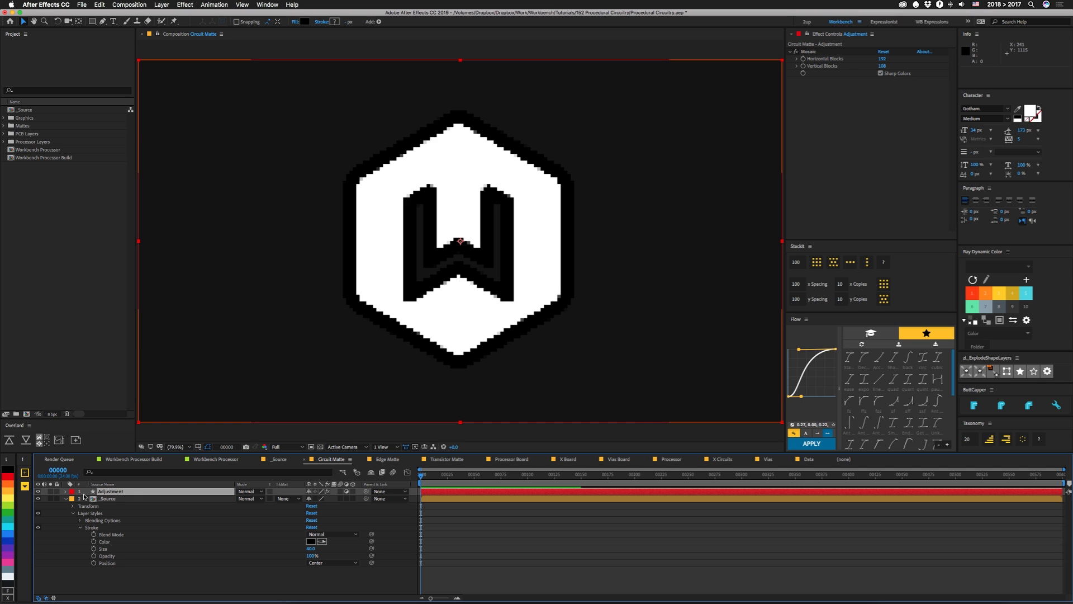
{"action": "left_click", "coordinate": [37, 491]}
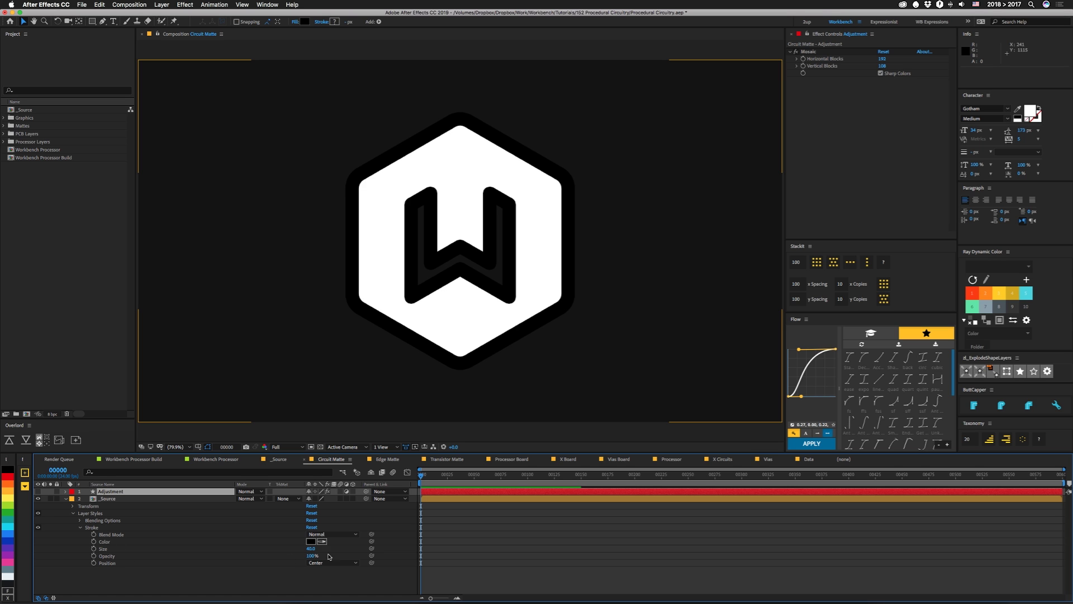
{"action": "key", "text": "shift+period"}
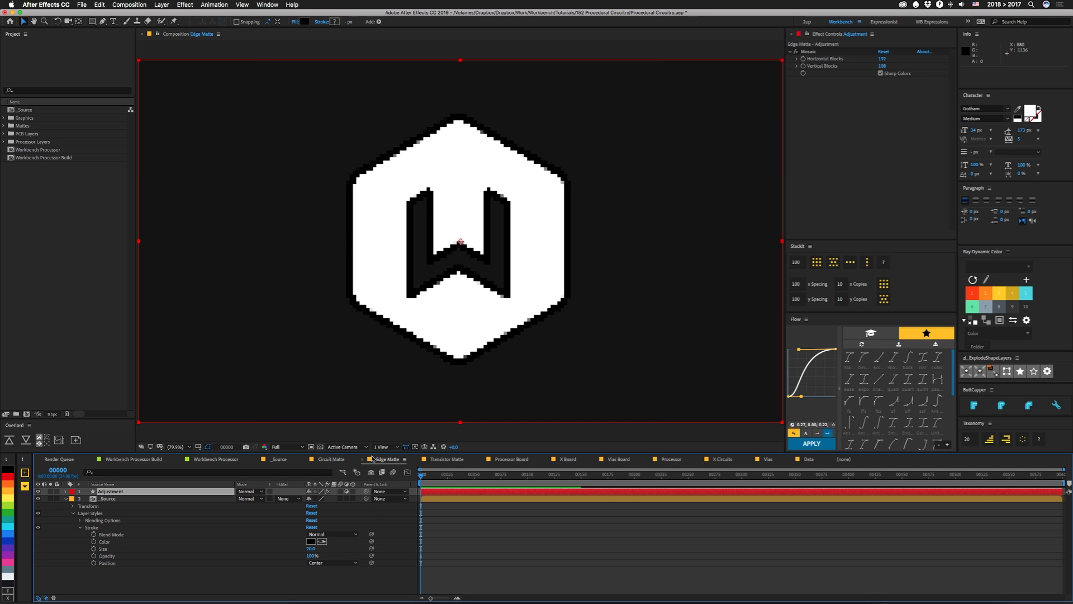
{"action": "left_click", "coordinate": [444, 462]}
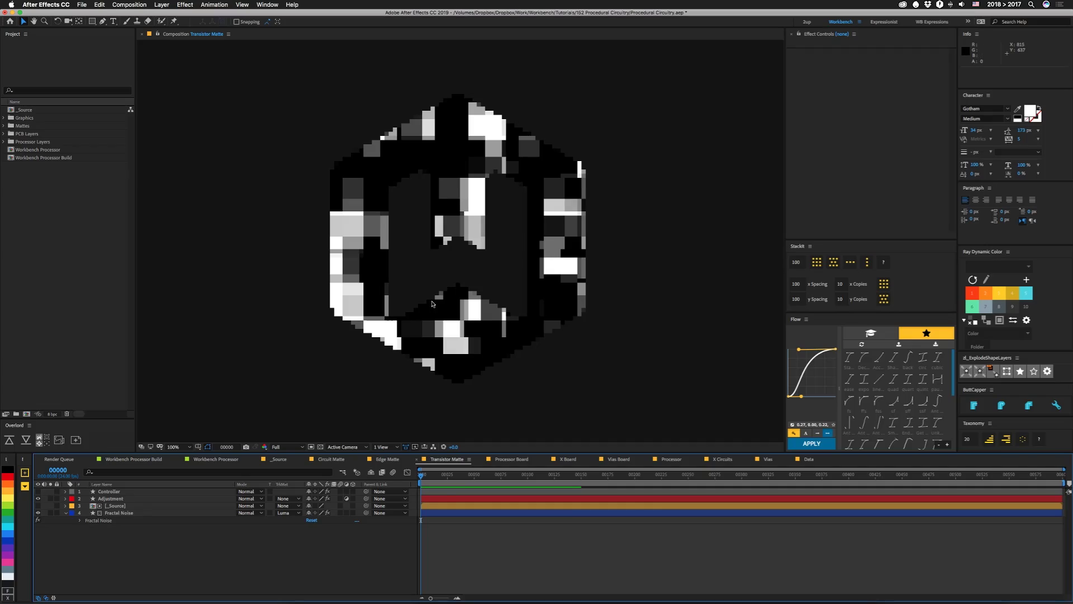
- Inspect the Controller, Adjustment, _Source and Fractal Noise layers, then reveal the Brightness expression
{"action": "left_click", "coordinate": [106, 492]}
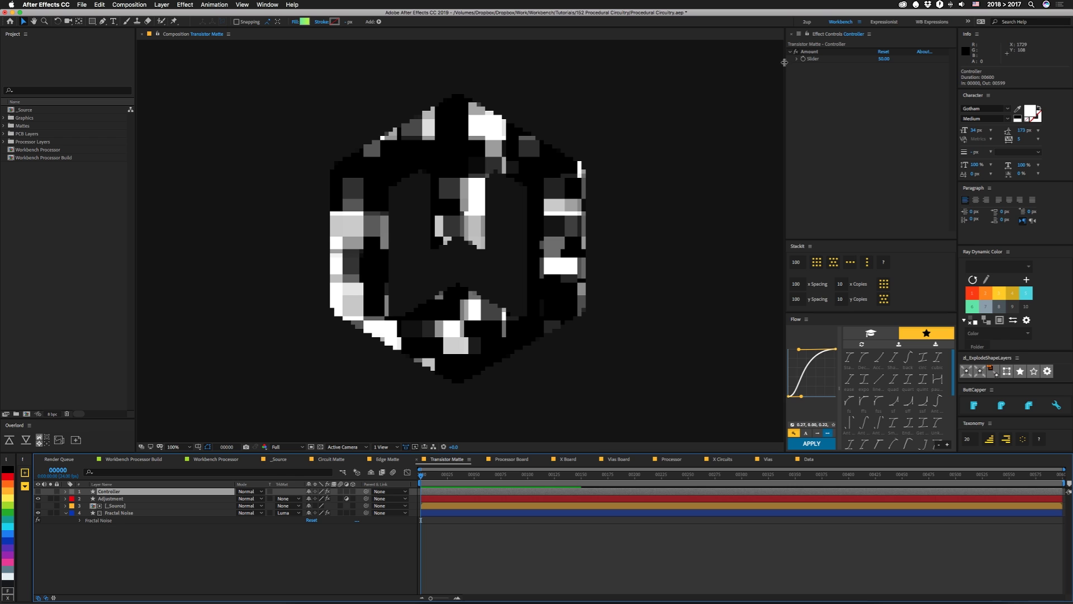
{"action": "left_click", "coordinate": [114, 498]}
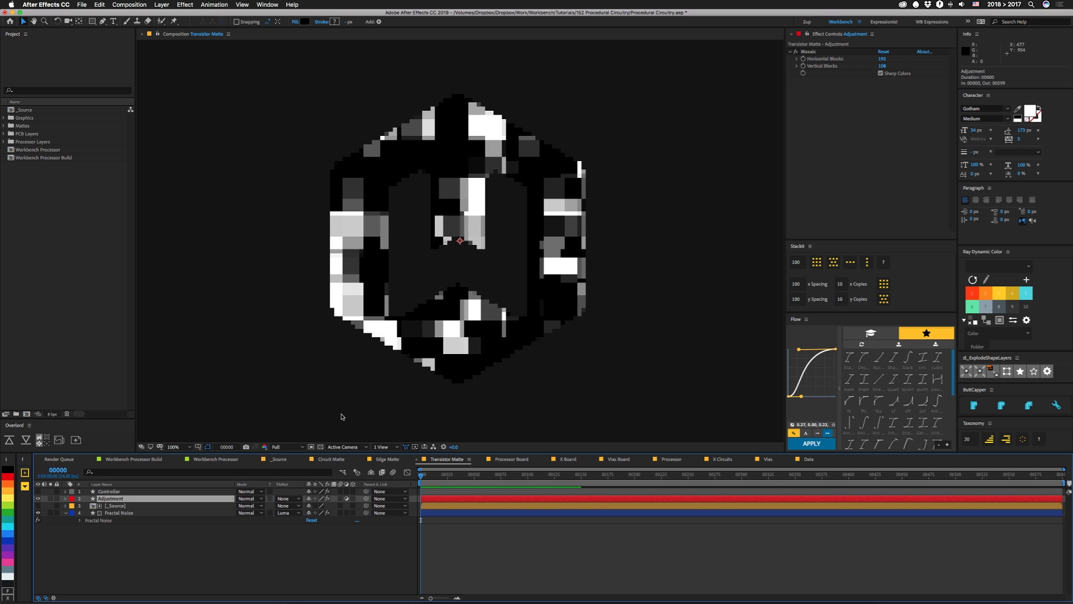
{"action": "left_click", "coordinate": [115, 506]}
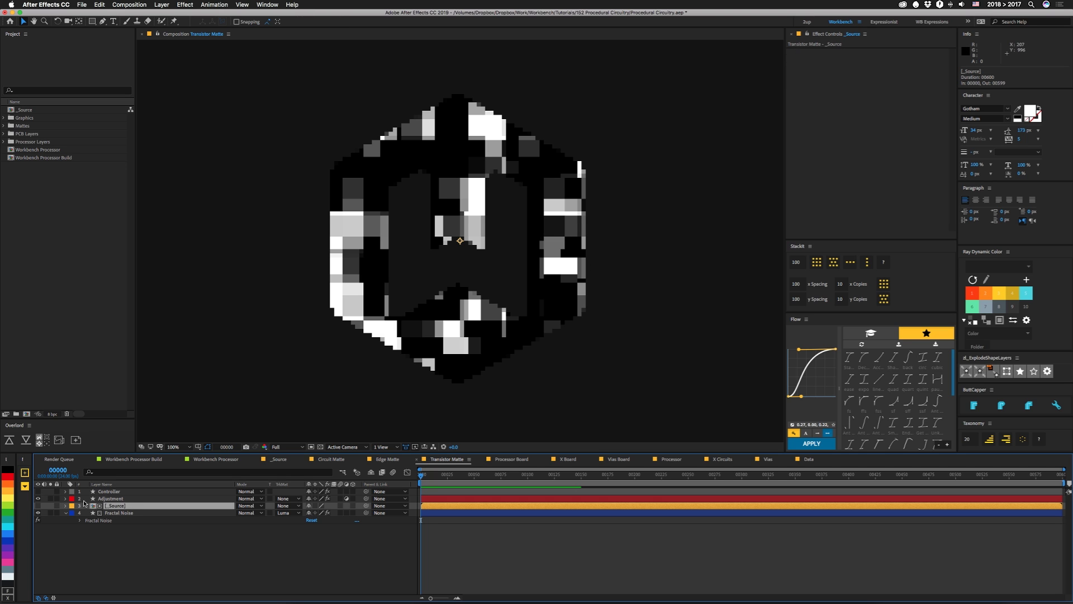
{"action": "left_click", "coordinate": [115, 513]}
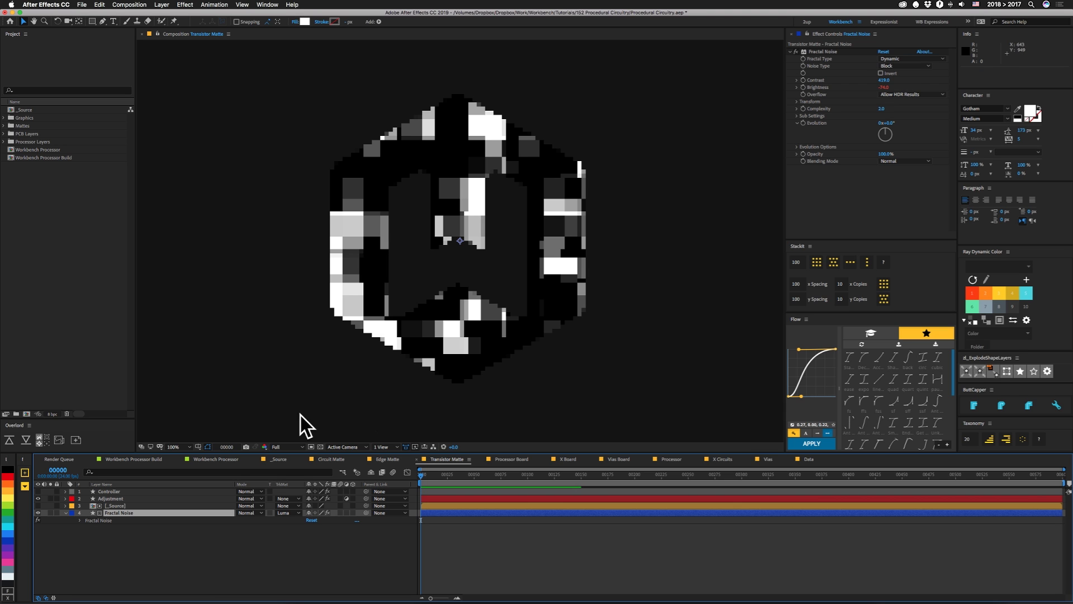
{"action": "key", "text": "e"}
{"action": "key", "text": "e"}
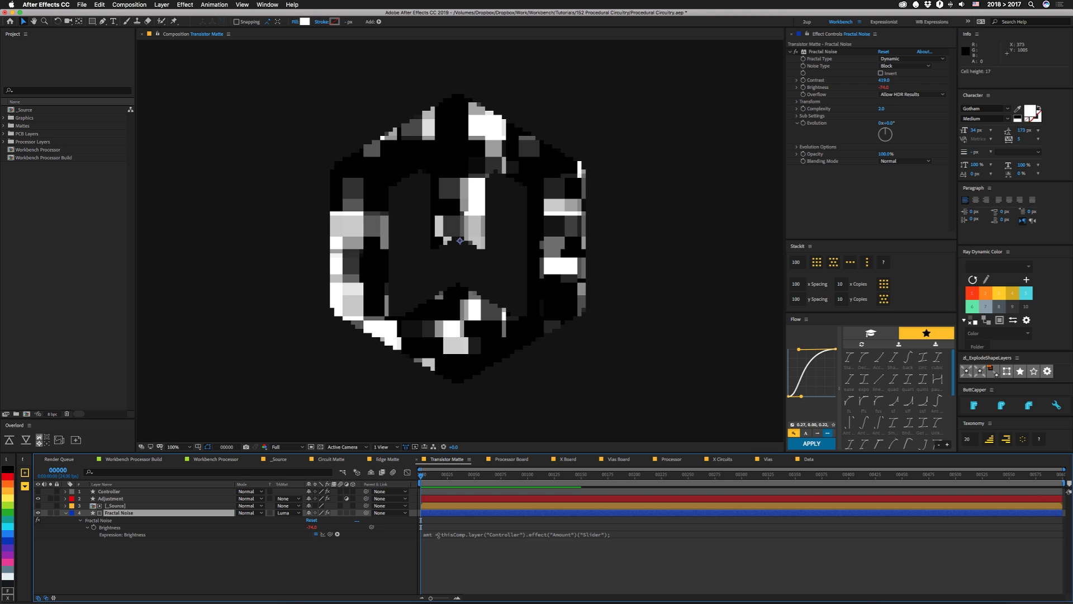
- Edit the Fractal Noise Brightness expression to use linear(amt,0,100,-158,10)
{"action": "left_click", "coordinate": [454, 536]}
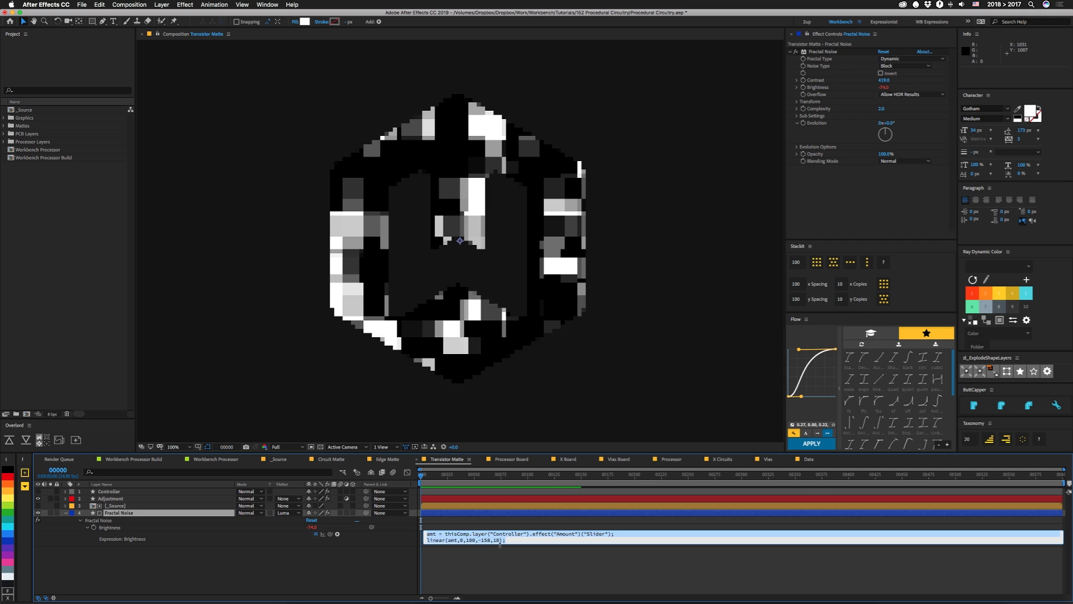
{"action": "left_click", "coordinate": [630, 335]}
{"action": "left_click", "coordinate": [109, 491]}
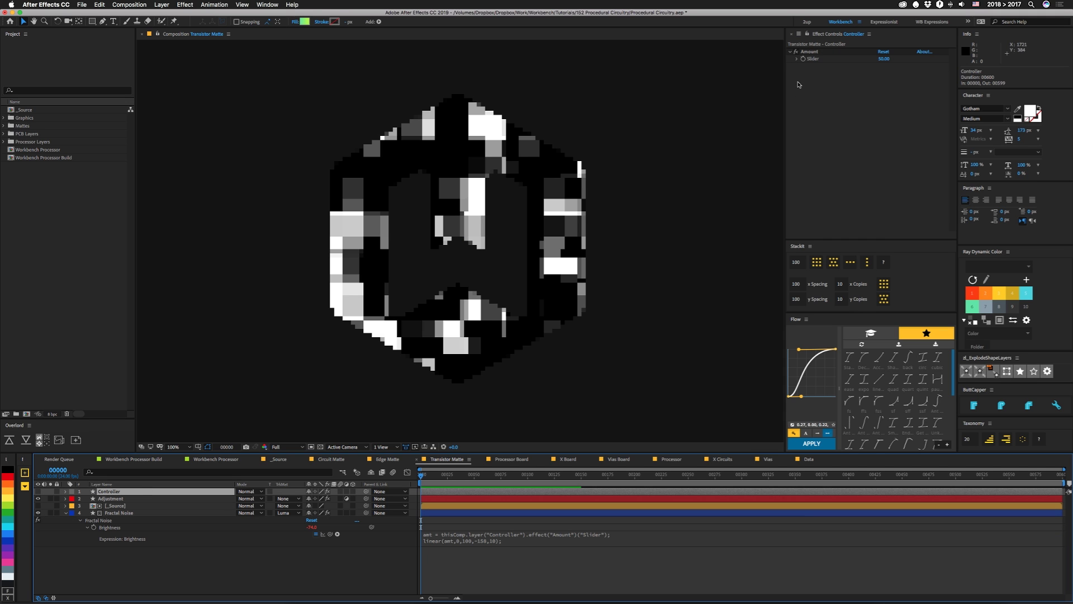
- Test the Controller Amount slider at 0 and 100, then leave it at about 50
{"action": "left_click", "coordinate": [882, 59]}
{"action": "type", "text": "0"}
{"action": "key", "text": "Return"}
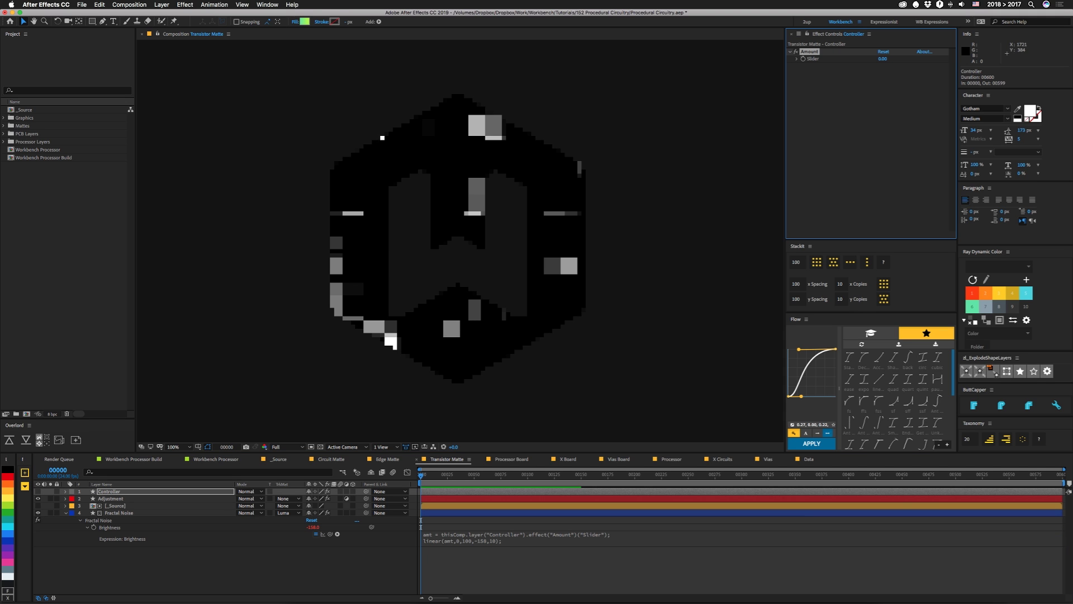
{"action": "left_click", "coordinate": [882, 60]}
{"action": "type", "text": "100"}
{"action": "key", "text": "Return"}
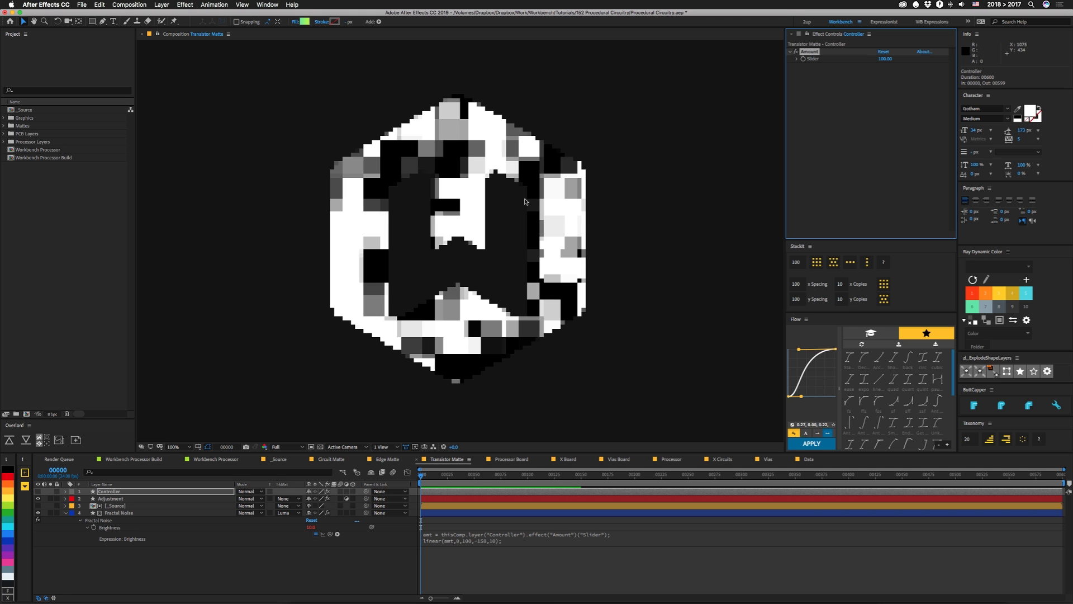
{"action": "mouse_move", "coordinate": [884, 58]}
{"action": "left_mouse_down"}
{"action": "mouse_move", "coordinate": [861, 60]}
{"action": "mouse_move", "coordinate": [873, 59]}
{"action": "left_mouse_up"}
{"action": "left_click", "coordinate": [119, 513]}
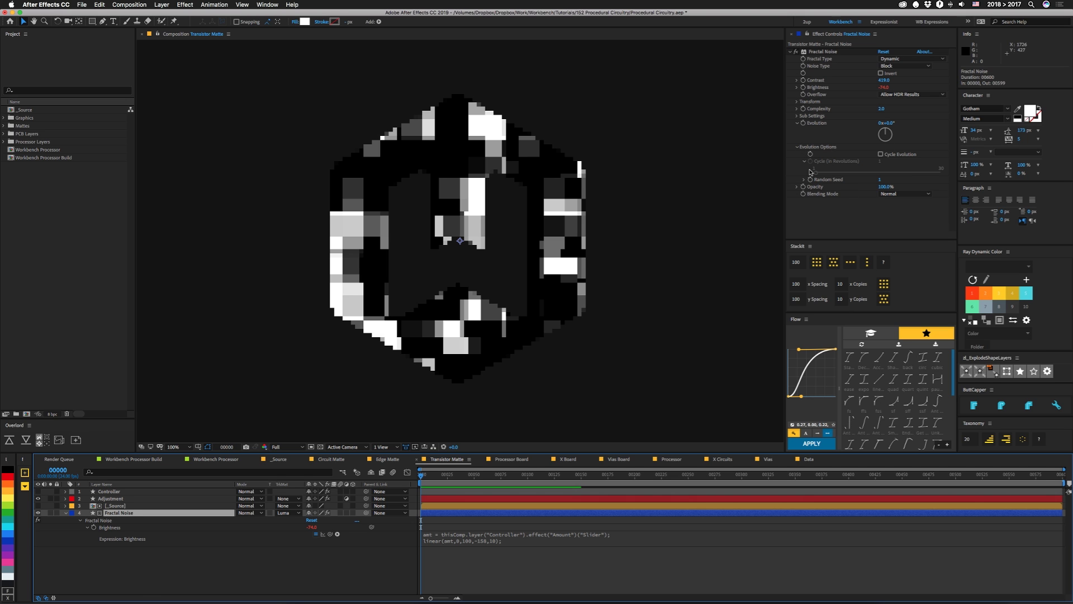
{"action": "left_click", "coordinate": [110, 491]}
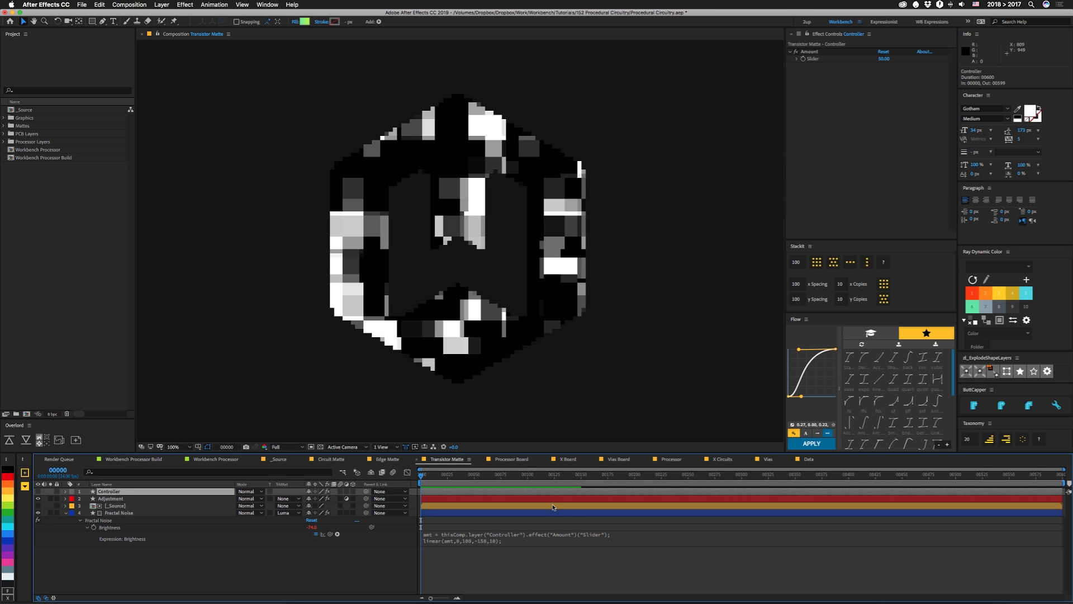
- Step through the Processor Board, X Board and Vias Board comps, ending in Processor
{"action": "left_click", "coordinate": [507, 460]}
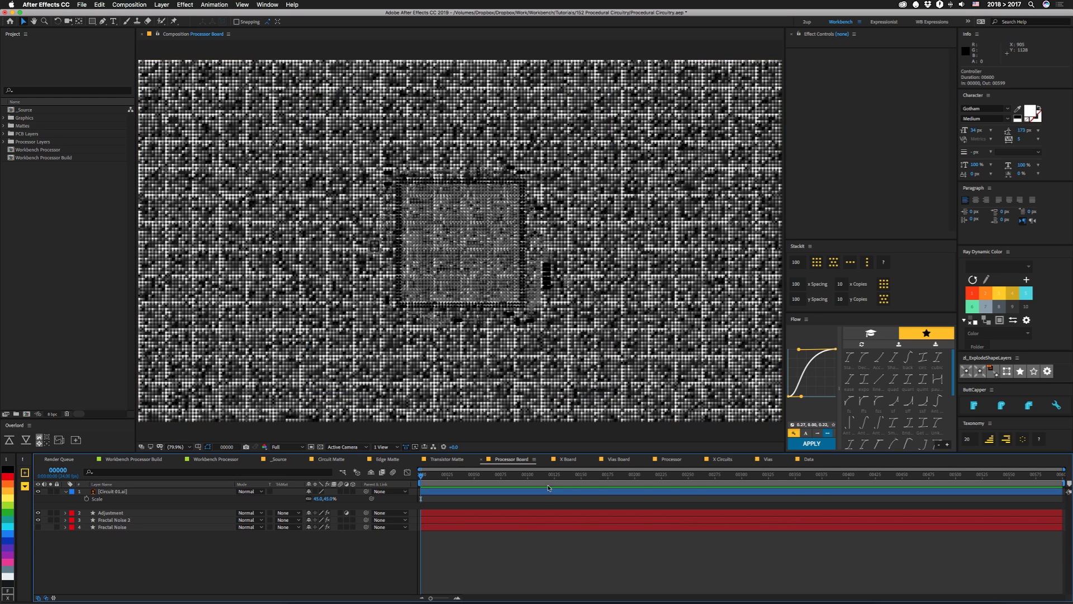
{"action": "left_click", "coordinate": [568, 459]}
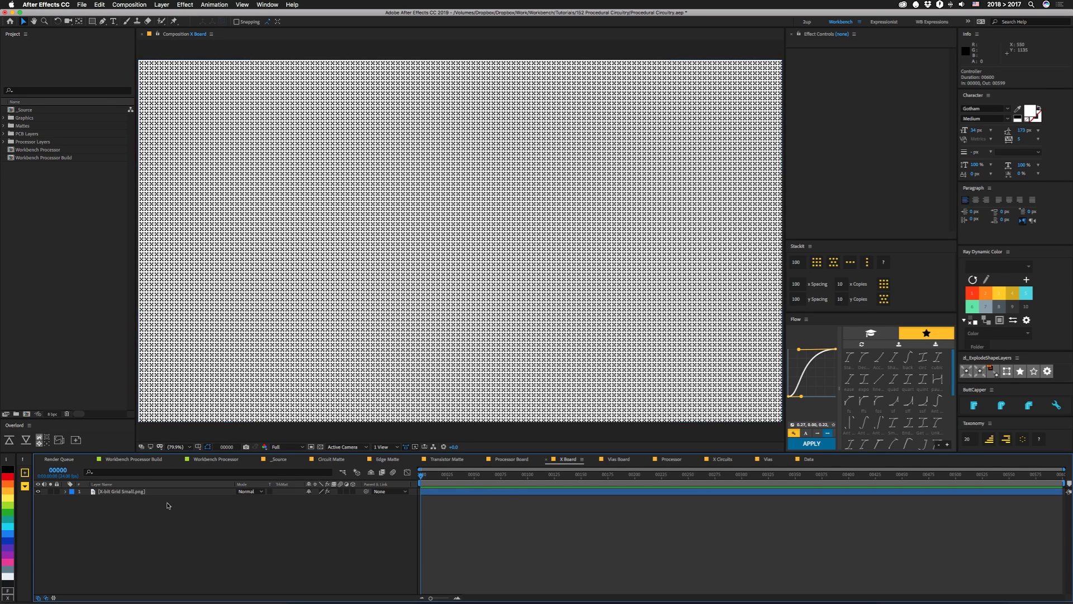
{"action": "left_click", "coordinate": [620, 459]}
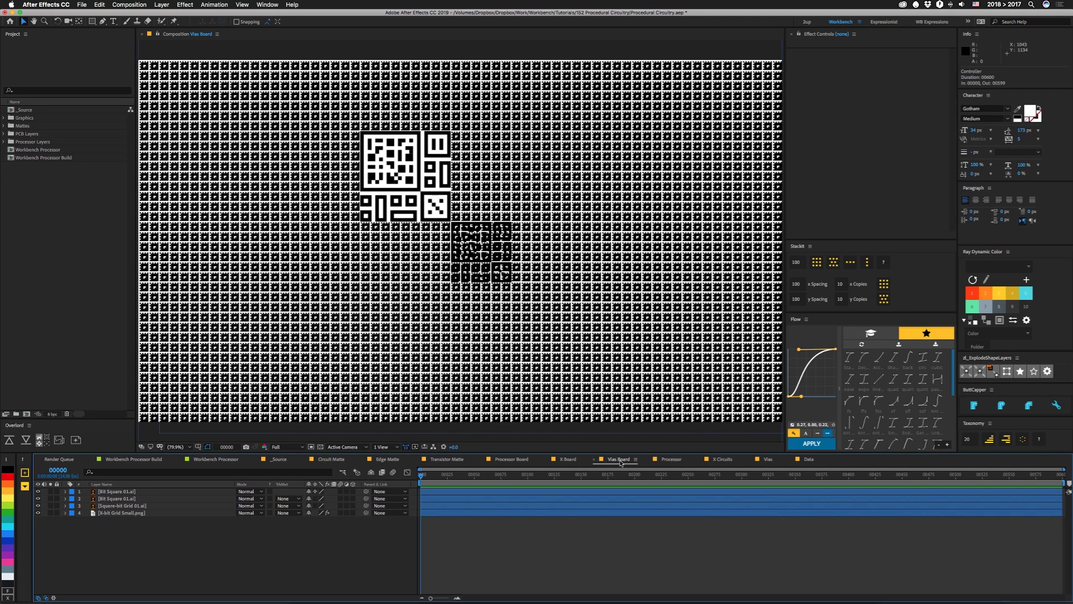
{"action": "left_click", "coordinate": [673, 460]}
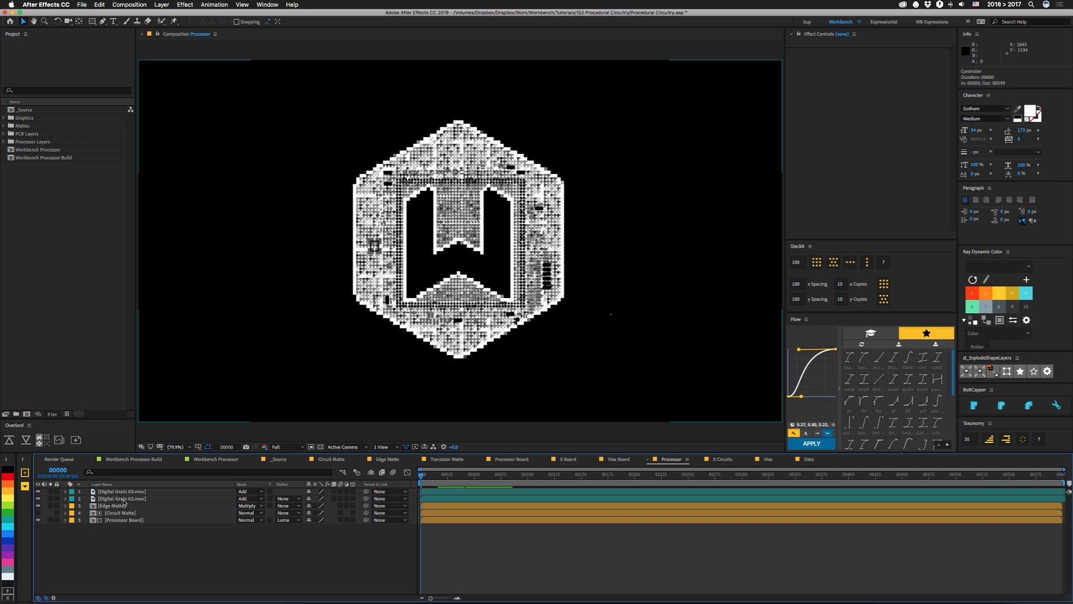
{"action": "left_click_drag", "start_coordinate": [421, 475], "coordinate": [464, 486]}
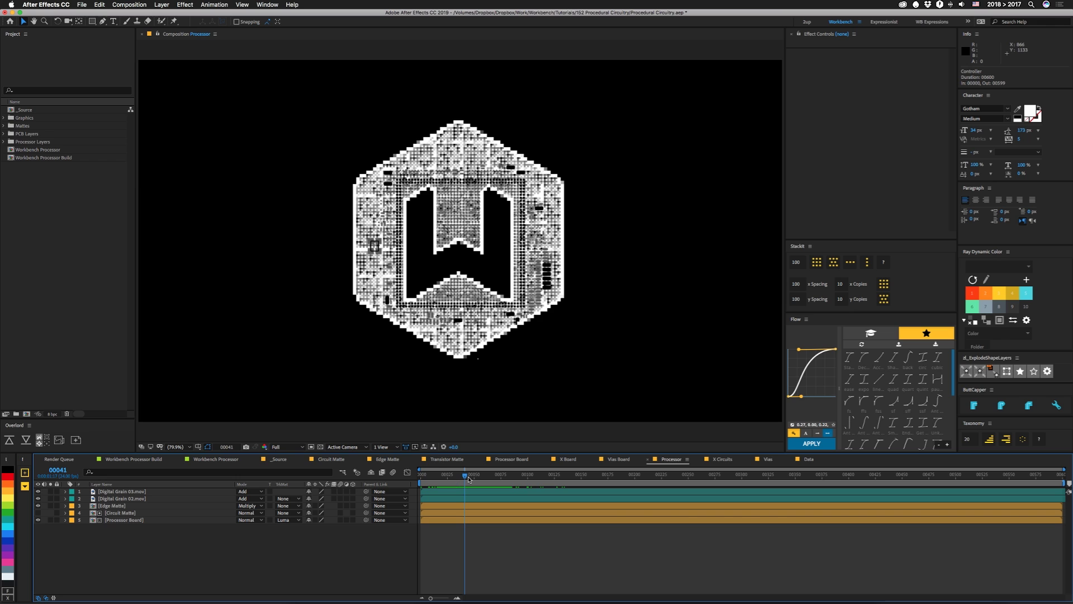
{"action": "mouse_move", "coordinate": [466, 479]}
{"action": "left_mouse_down"}
{"action": "mouse_move", "coordinate": [617, 481]}
{"action": "mouse_move", "coordinate": [446, 480]}
{"action": "left_mouse_up"}
{"action": "left_click", "coordinate": [112, 507]}
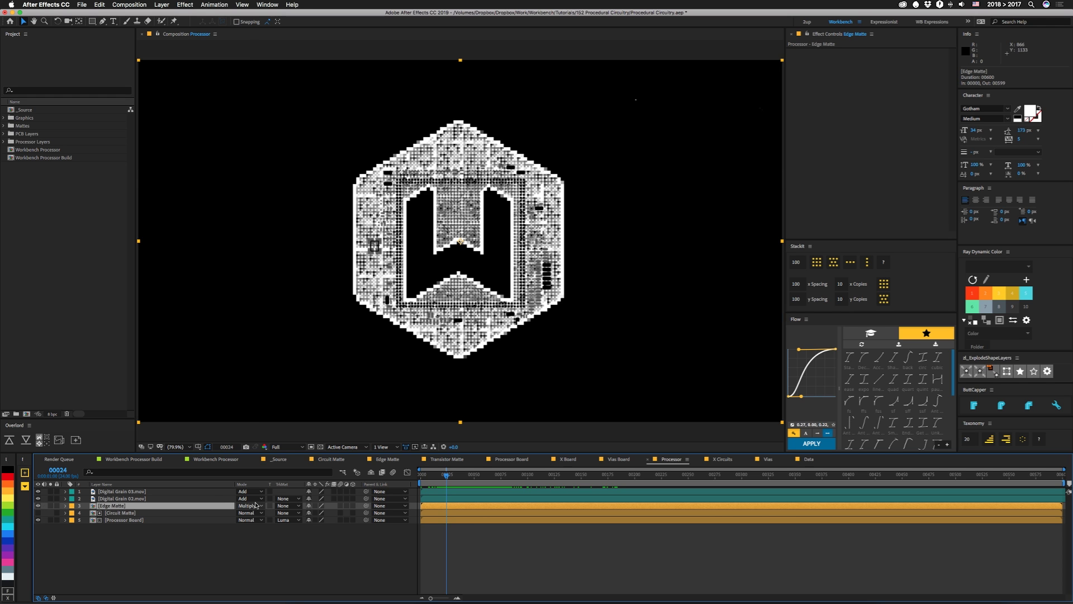
{"action": "left_click", "coordinate": [37, 506]}
{"action": "left_click", "coordinate": [38, 506]}
{"action": "left_click", "coordinate": [37, 506]}
{"action": "left_click", "coordinate": [37, 505]}
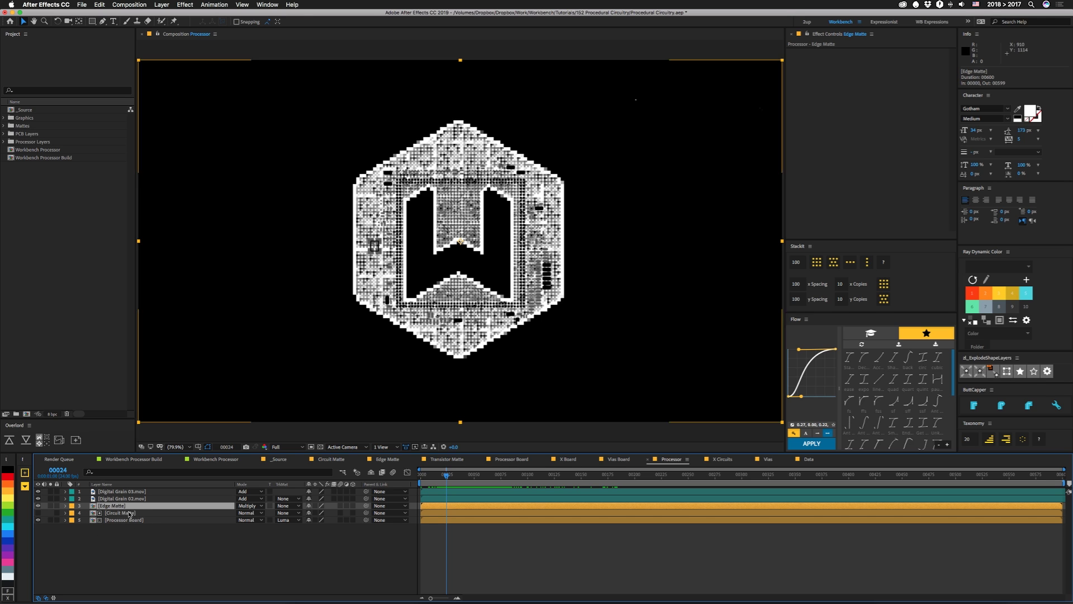
{"action": "left_click", "coordinate": [722, 459]}
- Preview the Vias and Data comps, scrubbing Data's animation, then go back to Workbench Processor
{"action": "left_click", "coordinate": [769, 459]}
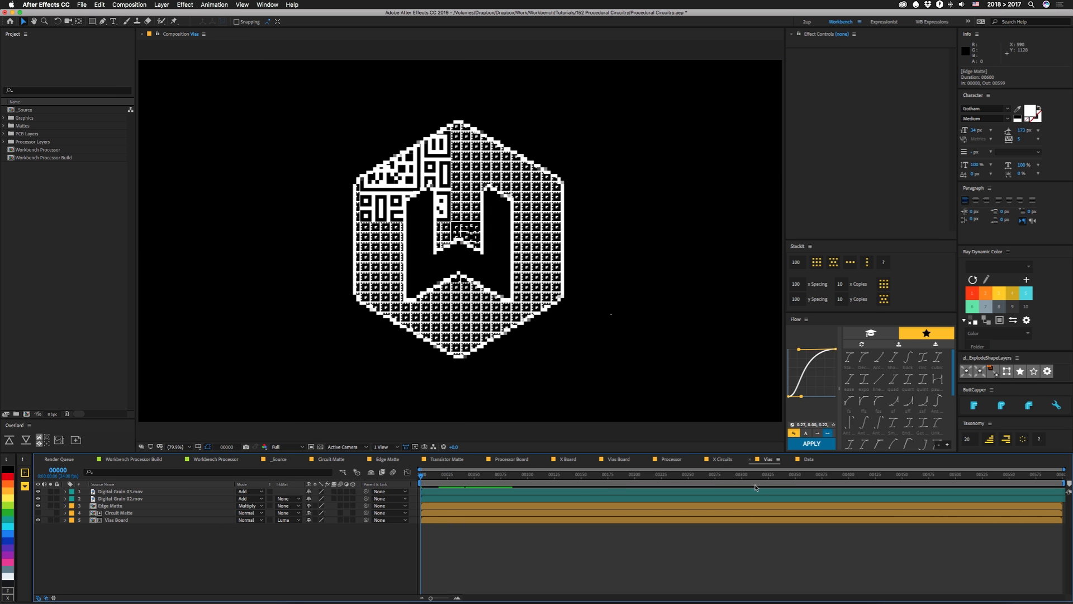
{"action": "left_click", "coordinate": [808, 459]}
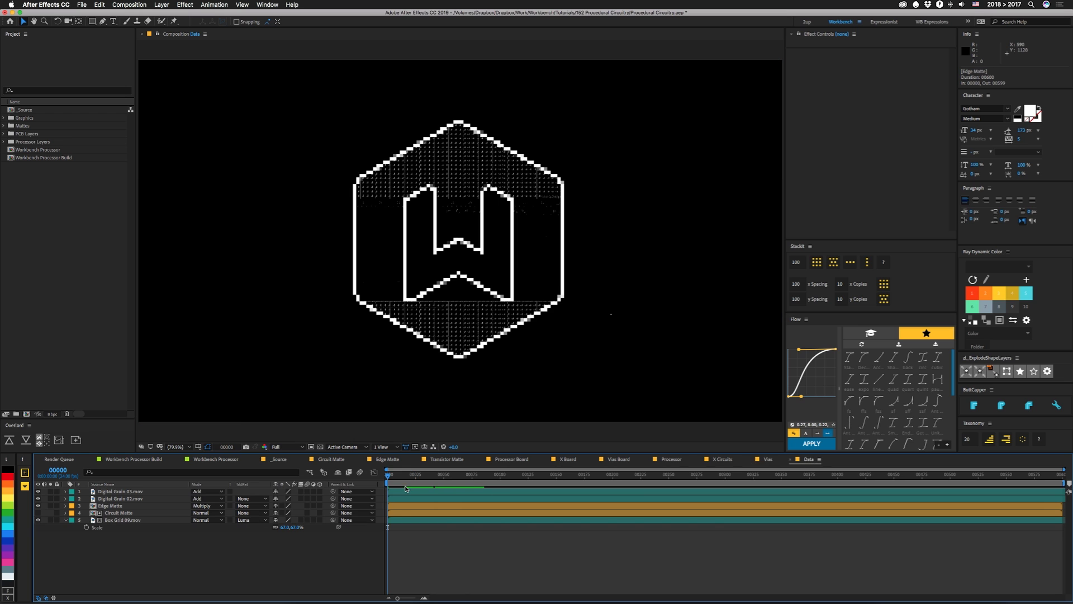
{"action": "mouse_move", "coordinate": [390, 476]}
{"action": "left_mouse_down"}
{"action": "mouse_move", "coordinate": [447, 480]}
{"action": "mouse_move", "coordinate": [403, 486]}
{"action": "left_mouse_up"}
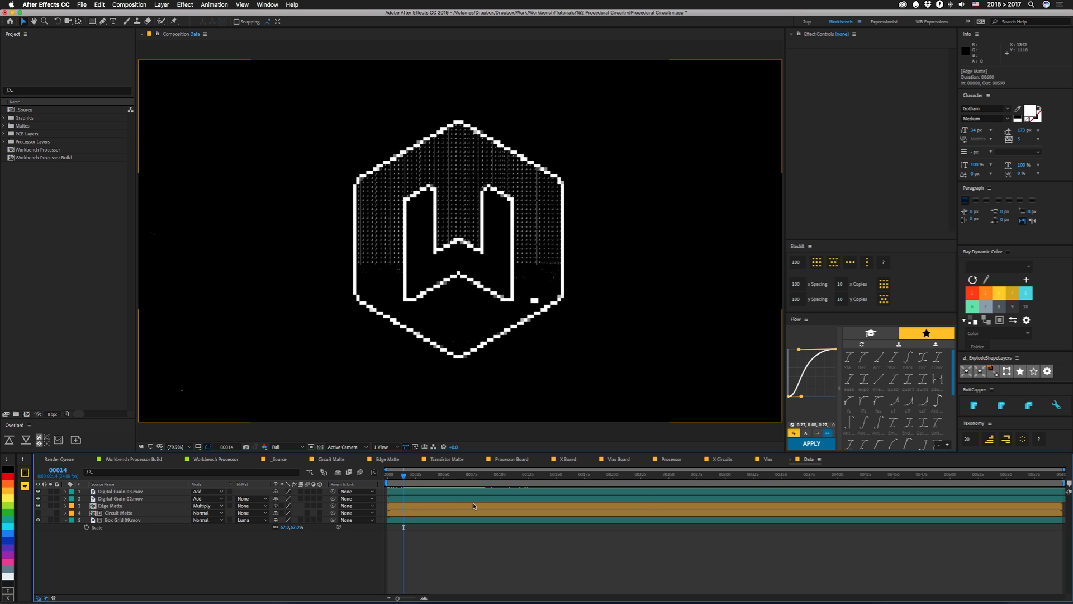
{"action": "left_click", "coordinate": [232, 460]}
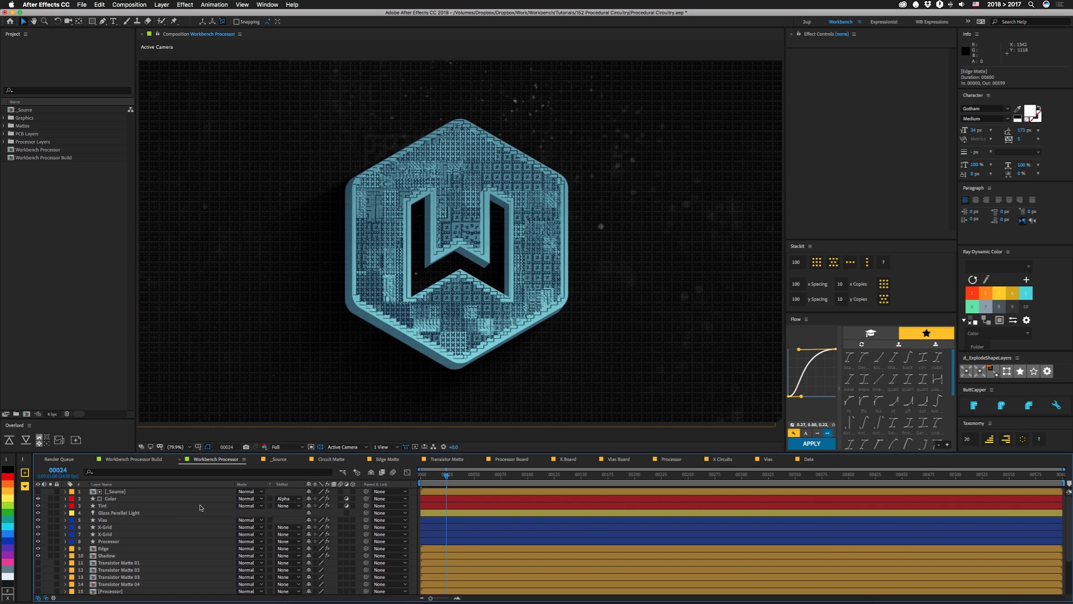
- Inspect the _Source, Color and Tint layers, hide Color and Tint, and enable Glass Parallel Light
{"action": "left_click", "coordinate": [111, 492]}
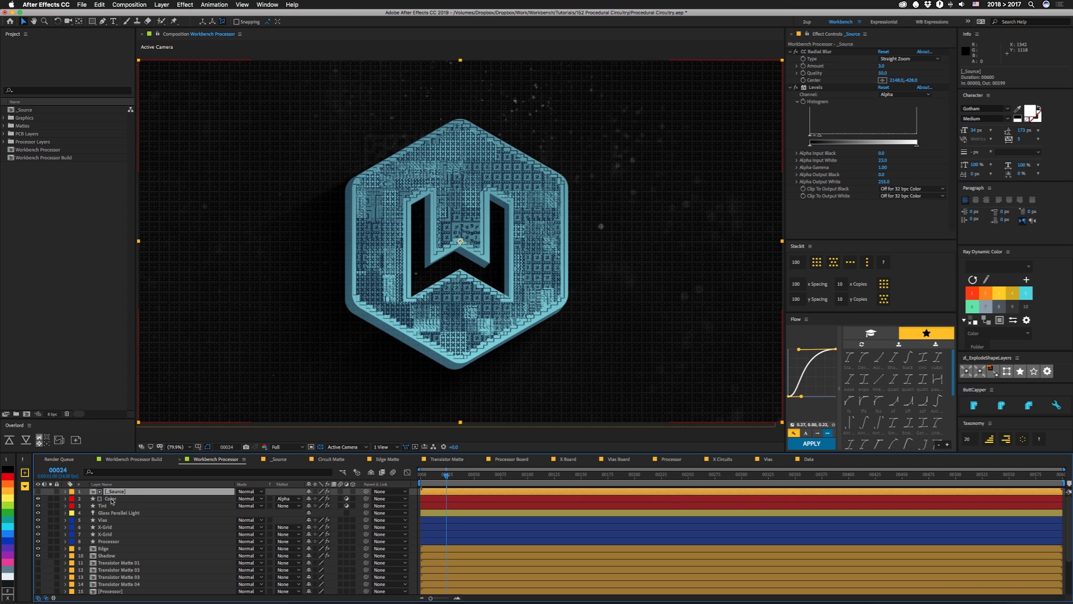
{"action": "left_click", "coordinate": [111, 499]}
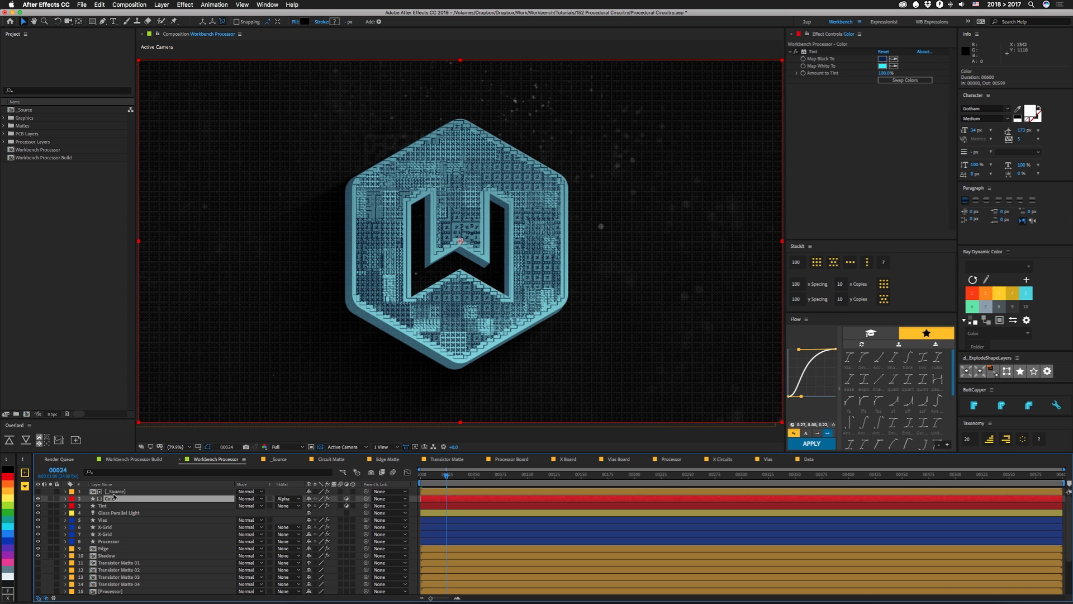
{"action": "left_click", "coordinate": [102, 505]}
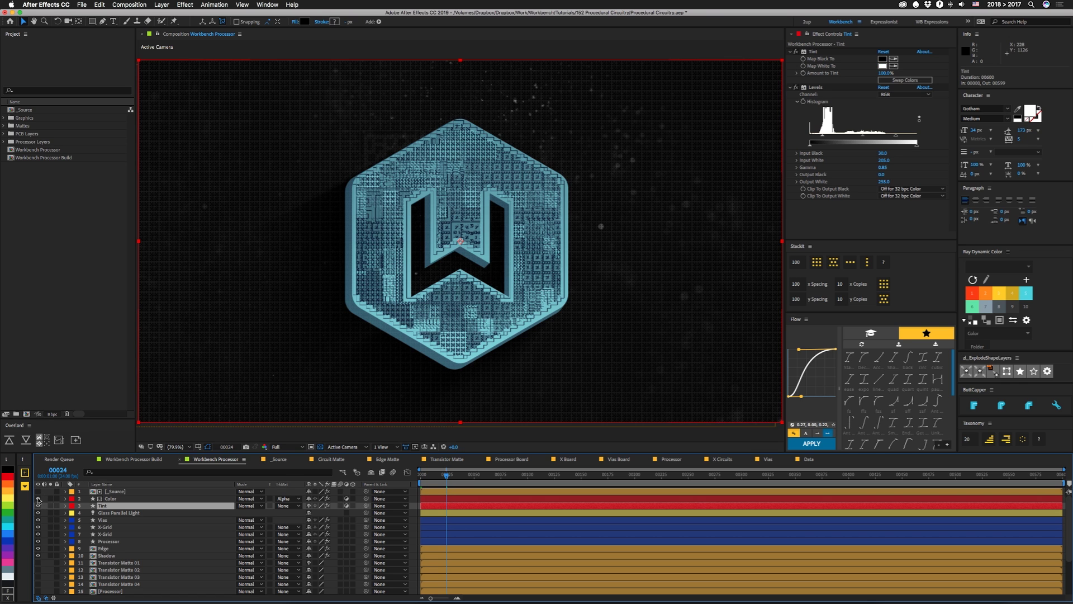
{"action": "left_click_drag", "start_coordinate": [38, 505], "coordinate": [38, 498]}
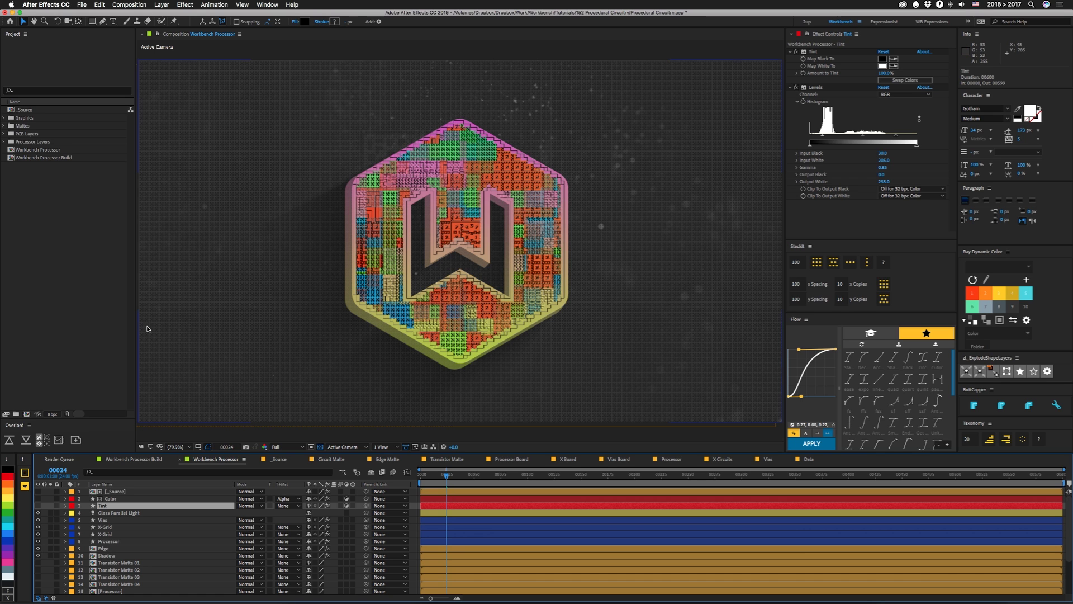
{"action": "left_click", "coordinate": [38, 513]}
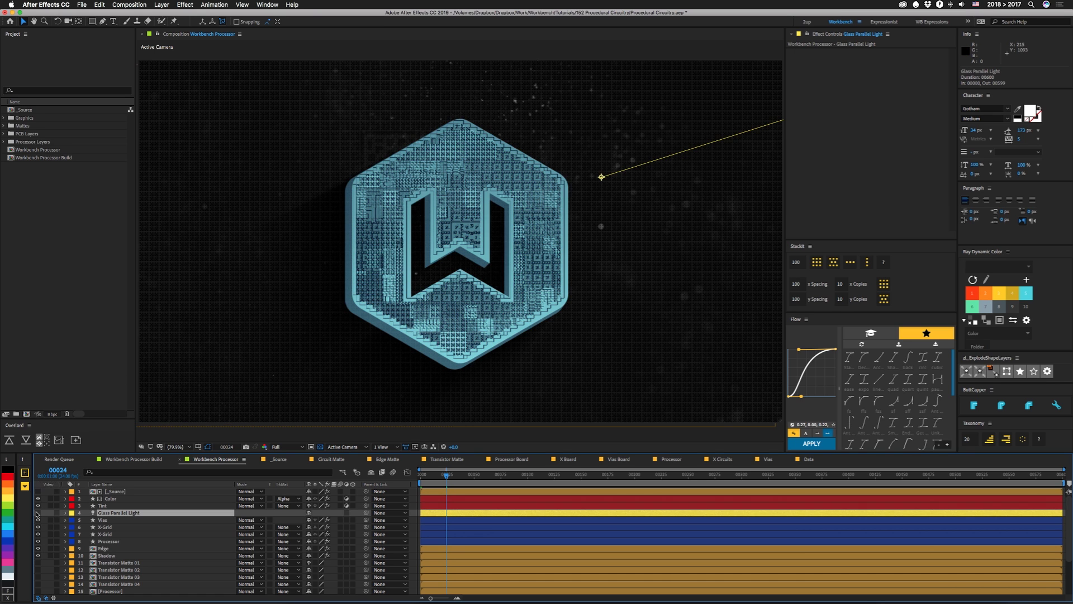
{"action": "left_click", "coordinate": [37, 512]}
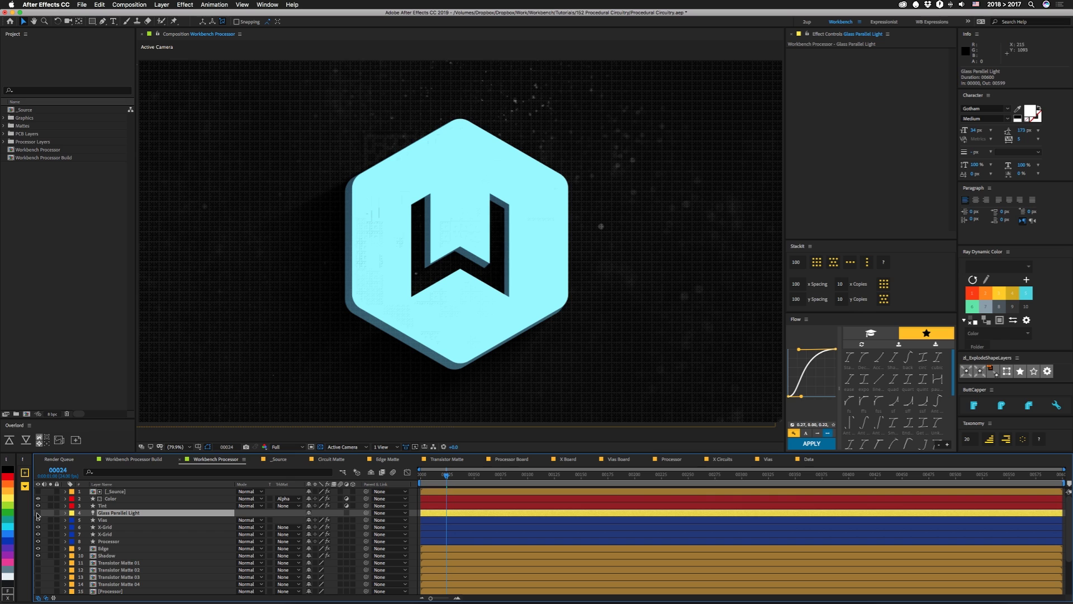
{"action": "left_click", "coordinate": [37, 513]}
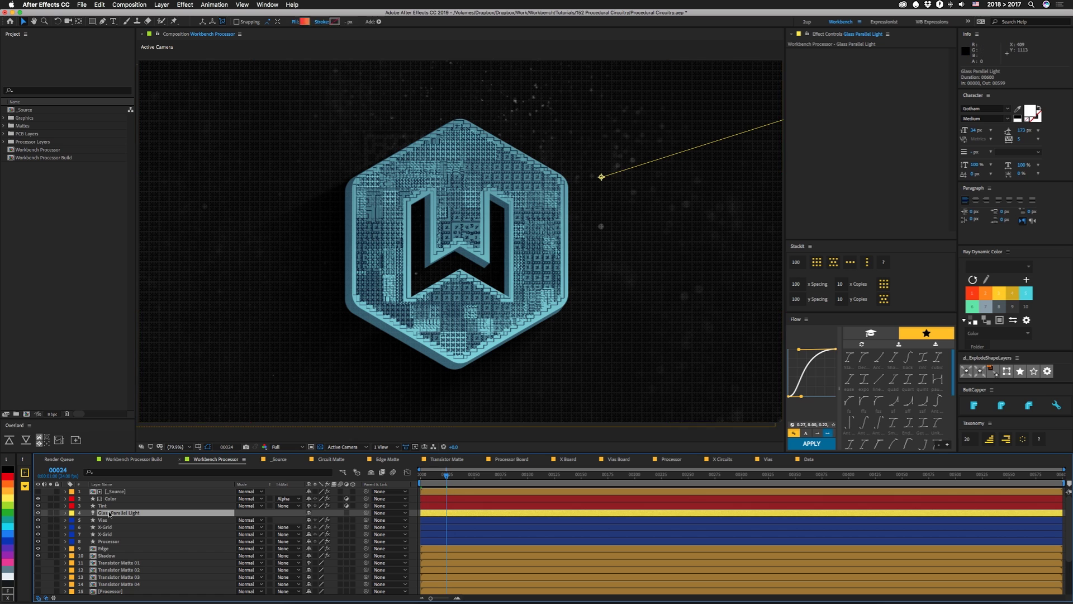
{"action": "left_click", "coordinate": [105, 521]}
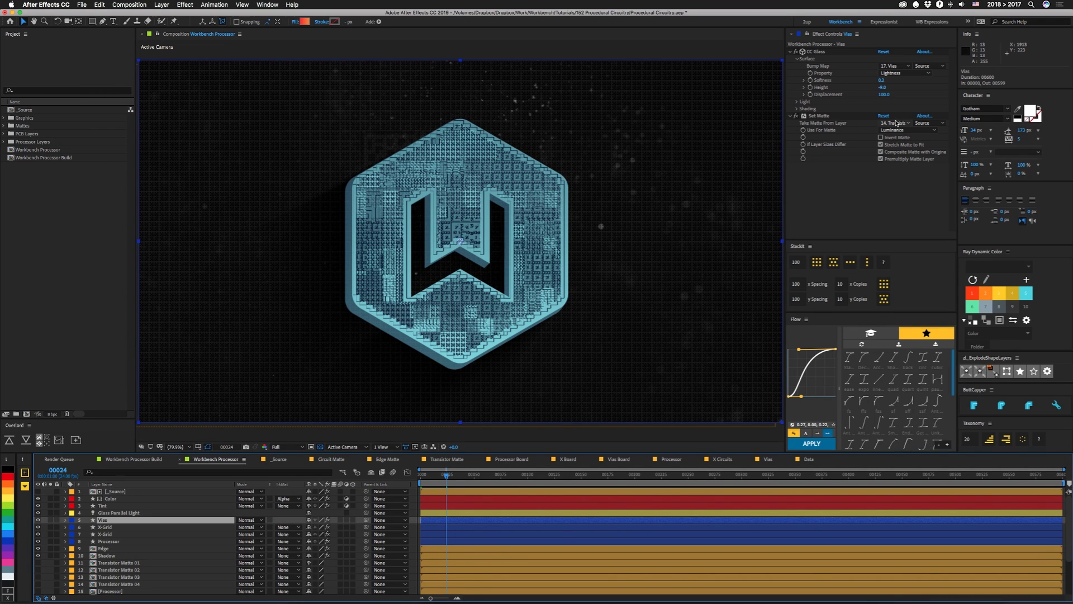
{"action": "left_click", "coordinate": [110, 564]}
{"action": "left_click", "coordinate": [110, 585], "text": "shift"}
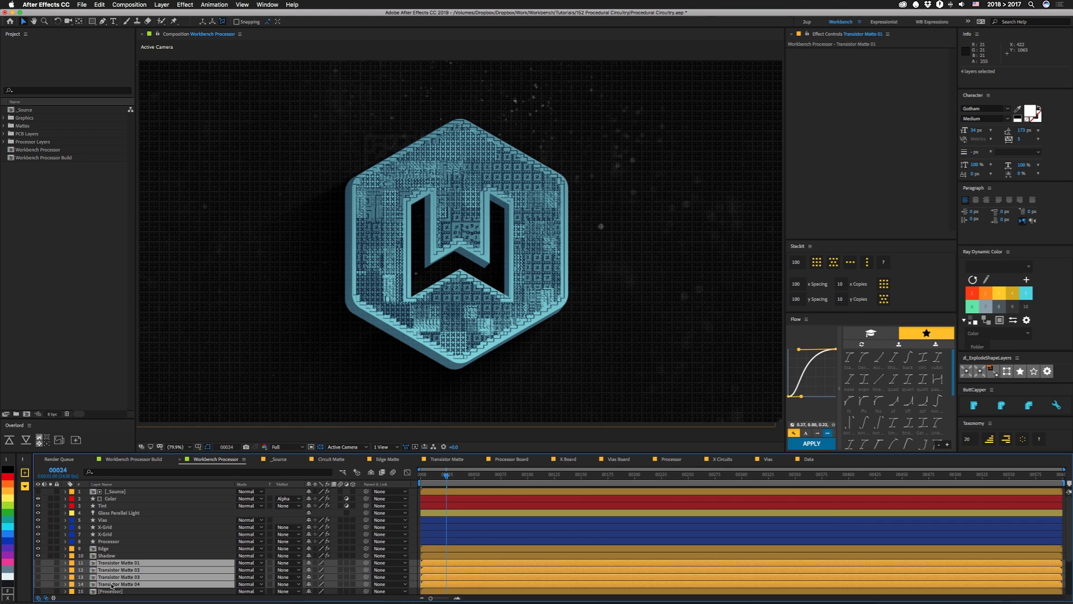
{"action": "key", "text": "u"}
{"action": "key", "text": "u"}
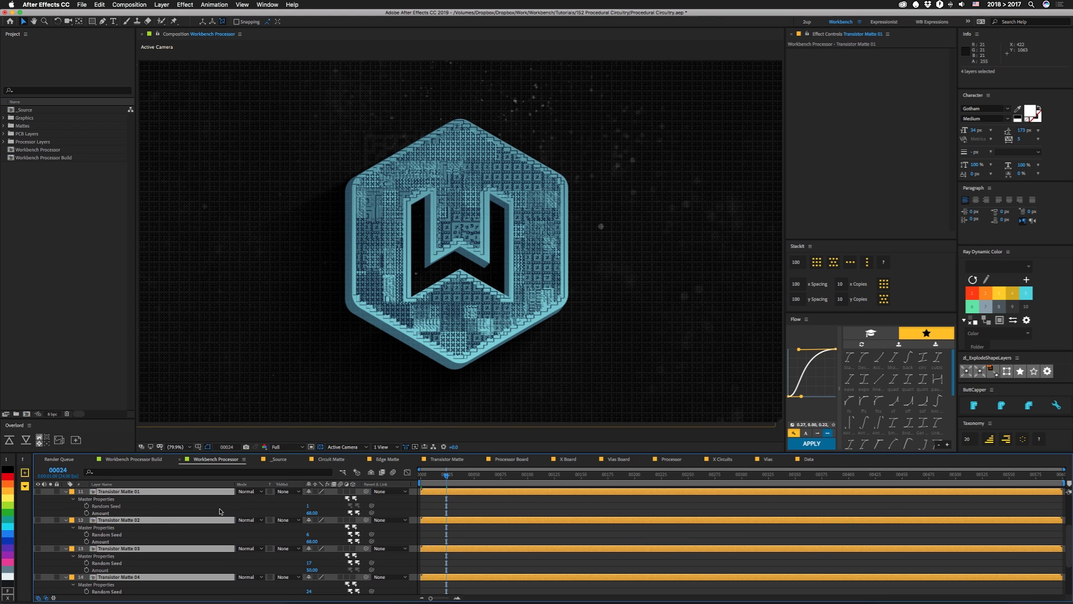
{"action": "left_click_drag", "start_coordinate": [305, 511], "coordinate": [283, 541]}
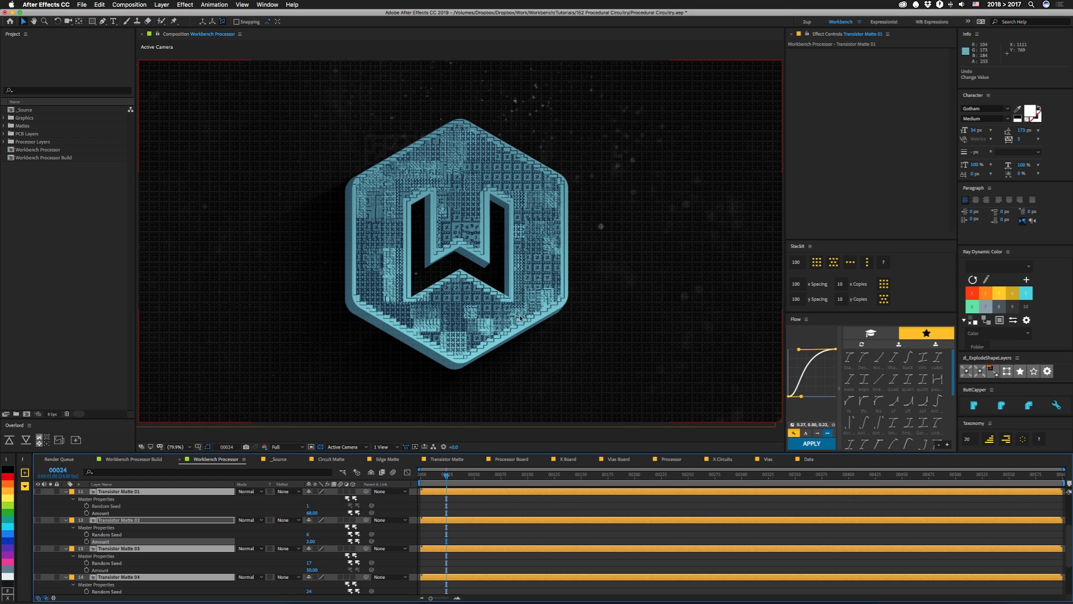
{"action": "left_click", "coordinate": [64, 513]}
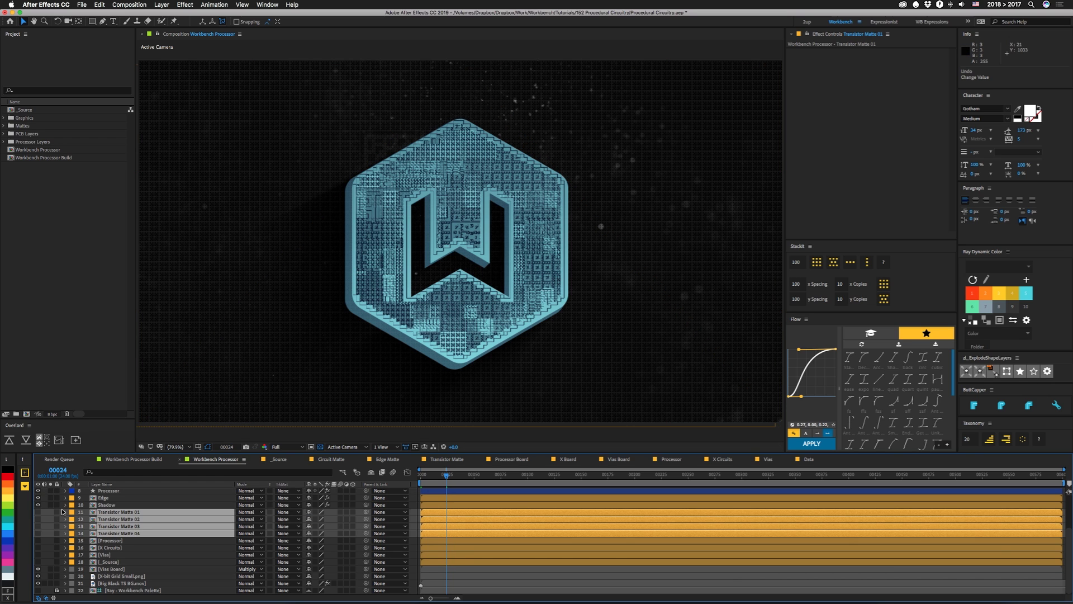
{"action": "left_click", "coordinate": [100, 541]}
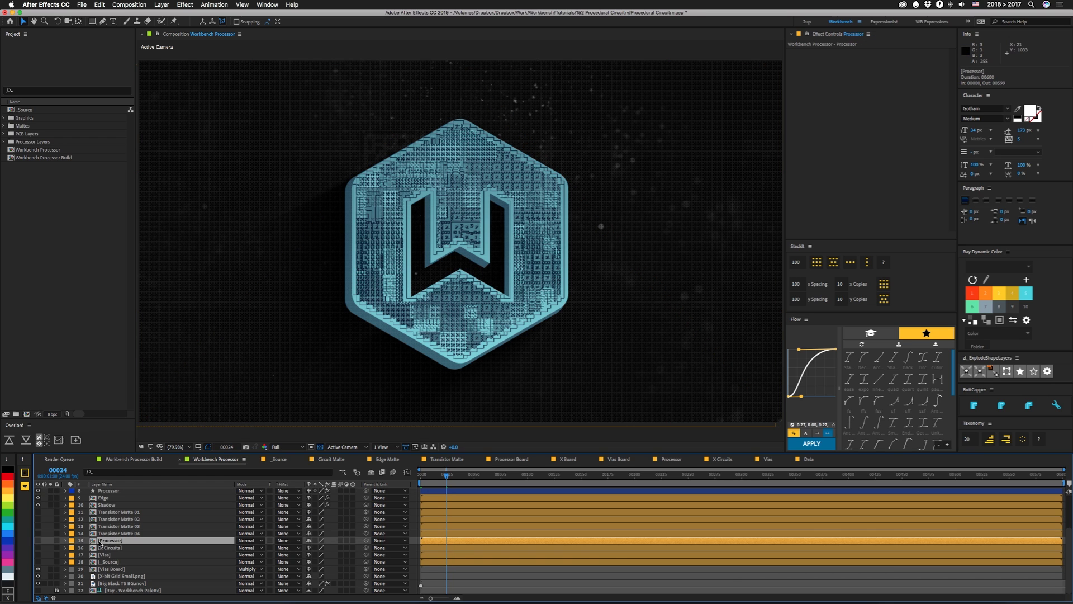
{"action": "left_click", "coordinate": [671, 459]}
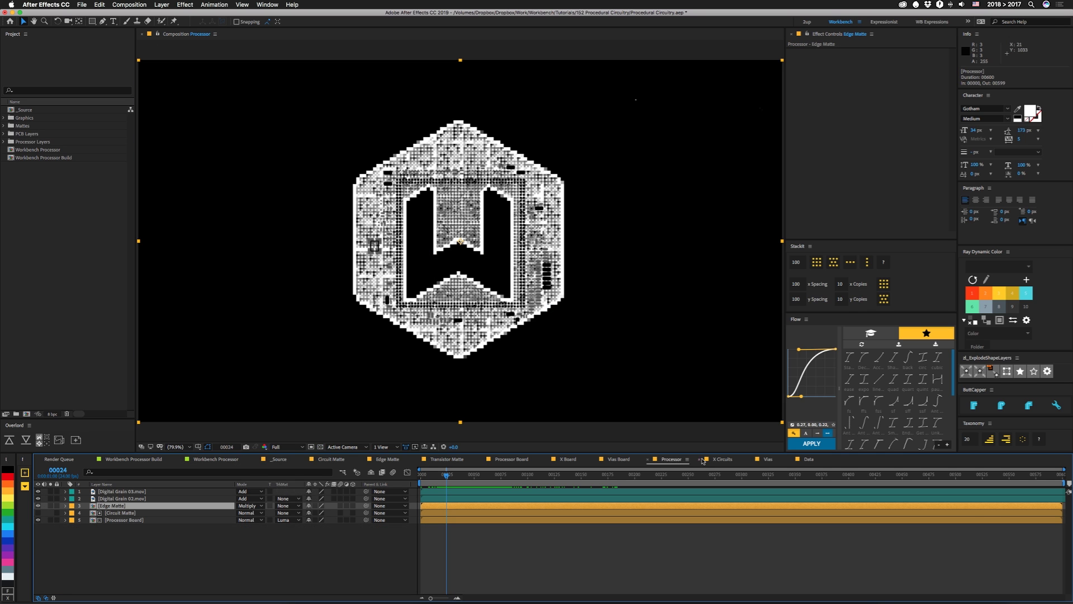
{"action": "left_click", "coordinate": [216, 459]}
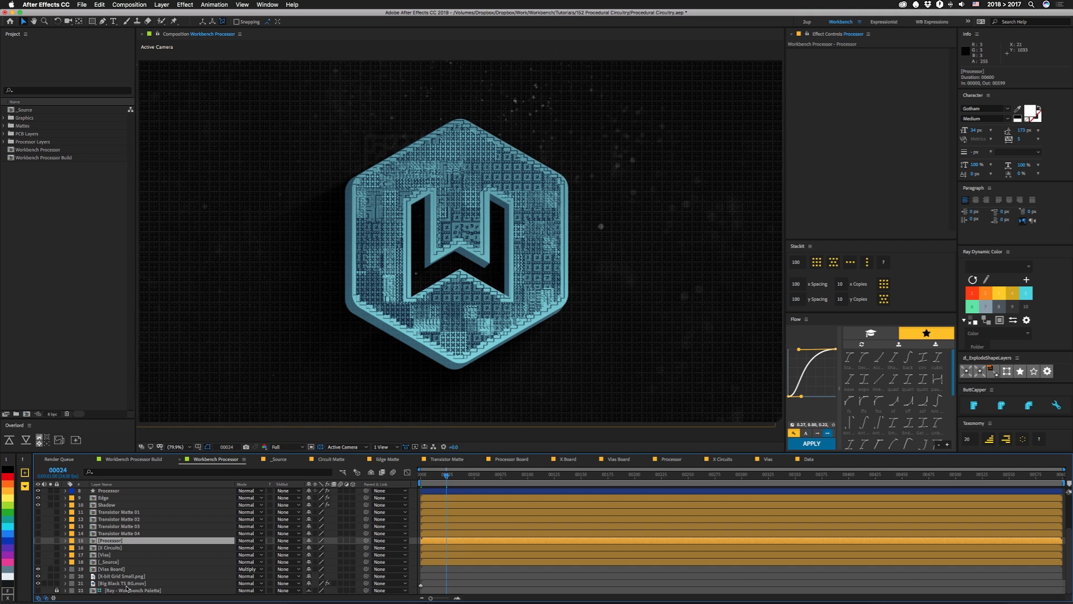
{"action": "scroll", "coordinate": [100, 564], "scroll_direction": "up", "scroll_amount": 3}
{"action": "left_click", "coordinate": [84, 549]}
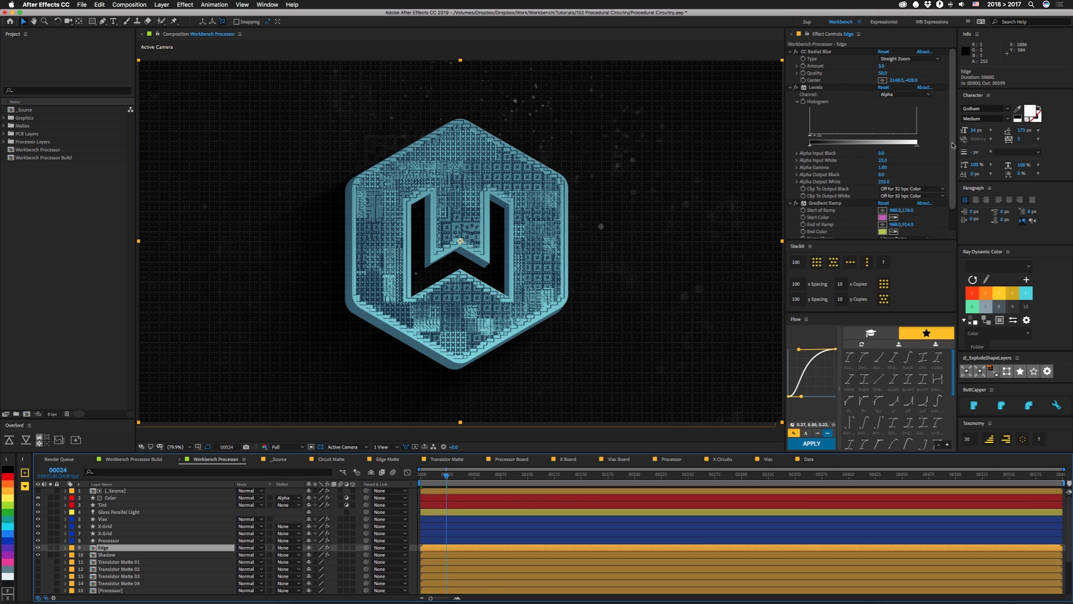
{"action": "scroll", "coordinate": [894, 198], "scroll_direction": "down", "scroll_amount": 2}
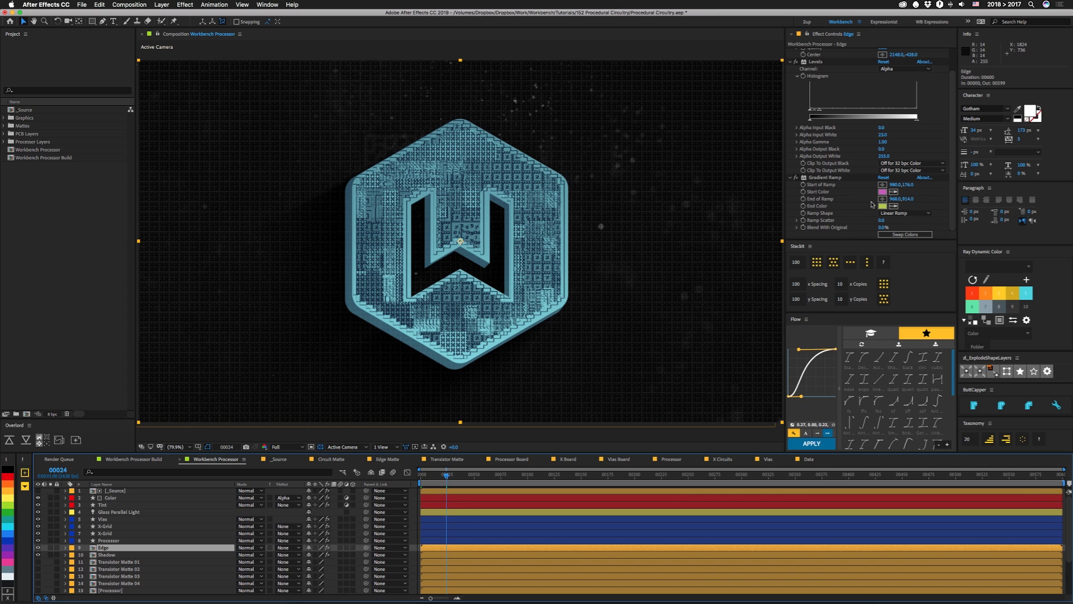
{"action": "key", "text": "ctrl+Down"}
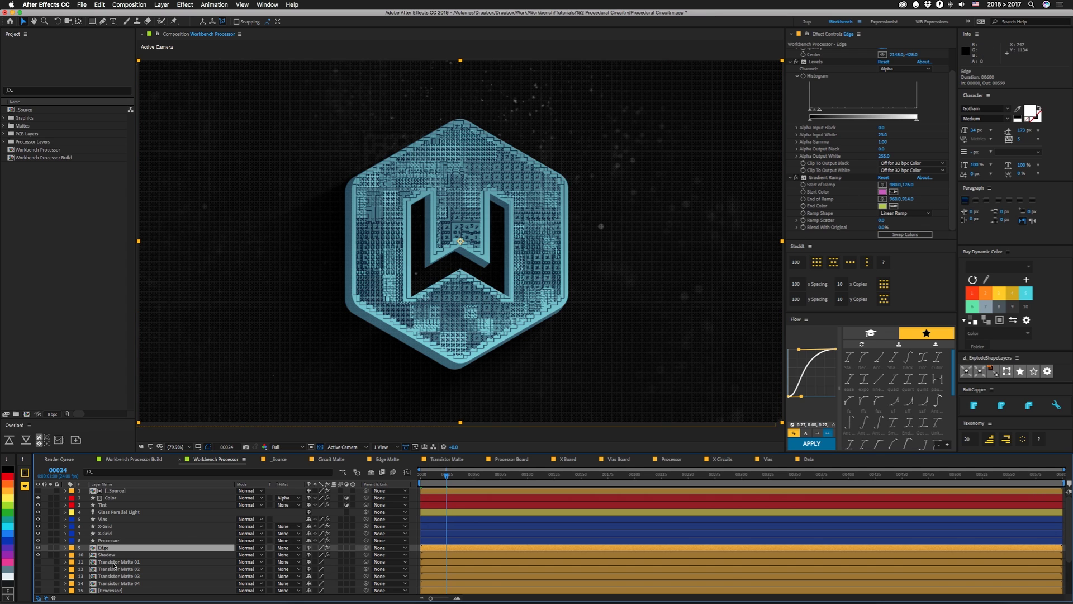